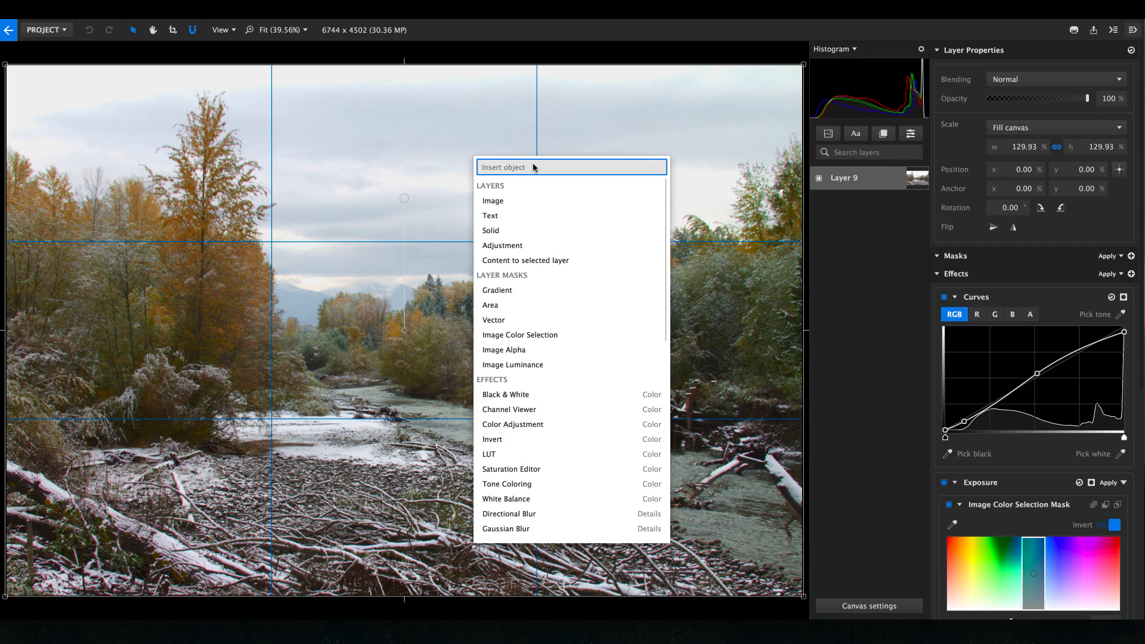
Step: Search the insertable objects for "mask" and look through the available layer mask types
{"action": "type", "text": "mas"}
{"action": "key", "text": "Down"}
{"action": "key", "text": "Down"}
{"action": "key", "text": "Down"}
{"action": "key", "text": "Down"}
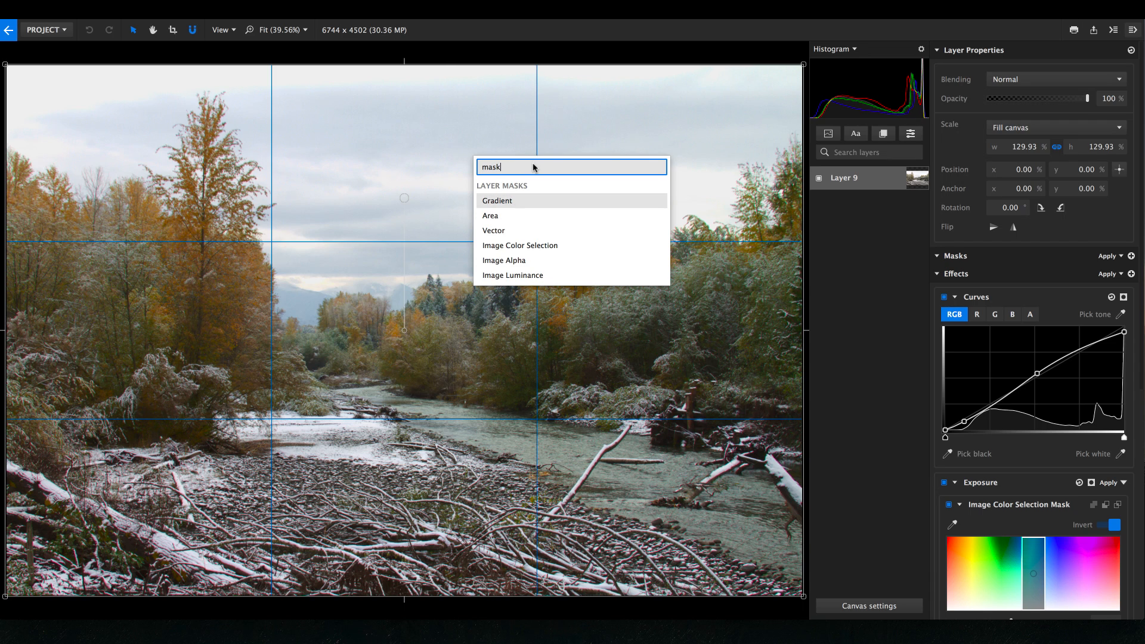
{"action": "key", "text": "Up"}
{"action": "key", "text": "Up"}
{"action": "key", "text": "Up"}
{"action": "key", "text": "Up"}
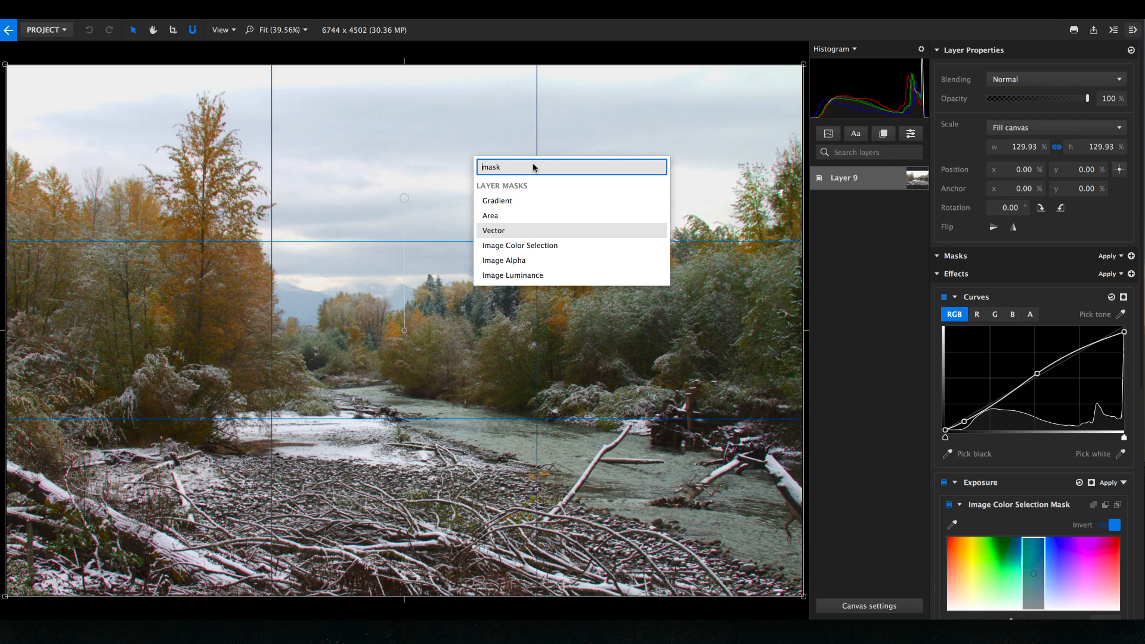
{"action": "key", "text": "Up"}
{"action": "key", "text": "Up"}
{"action": "key", "text": "Up"}
{"action": "key", "text": "Up"}
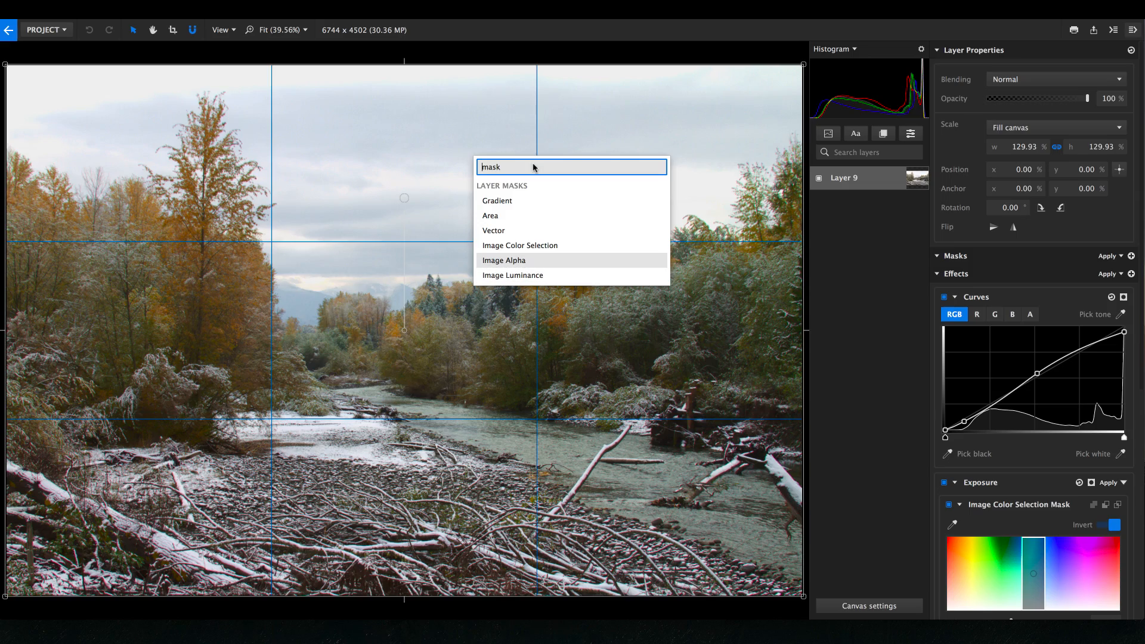
{"action": "key", "text": "Return"}
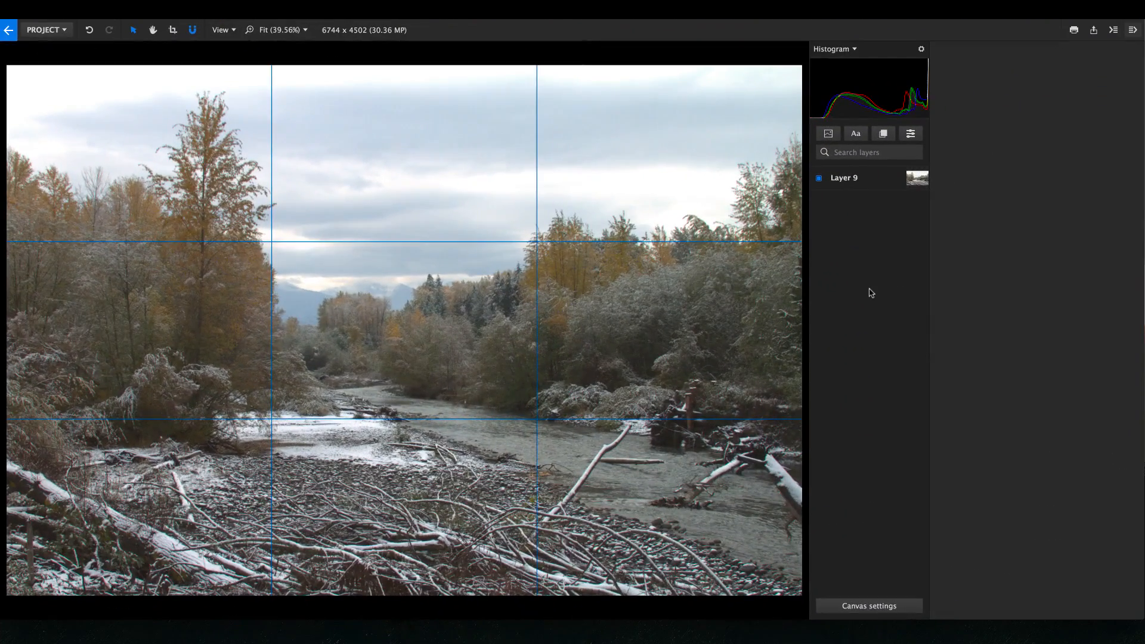
Step: Add an Exposure effect to Layer 9 with vibrance 50 and black point -13
{"action": "left_click", "coordinate": [868, 178]}
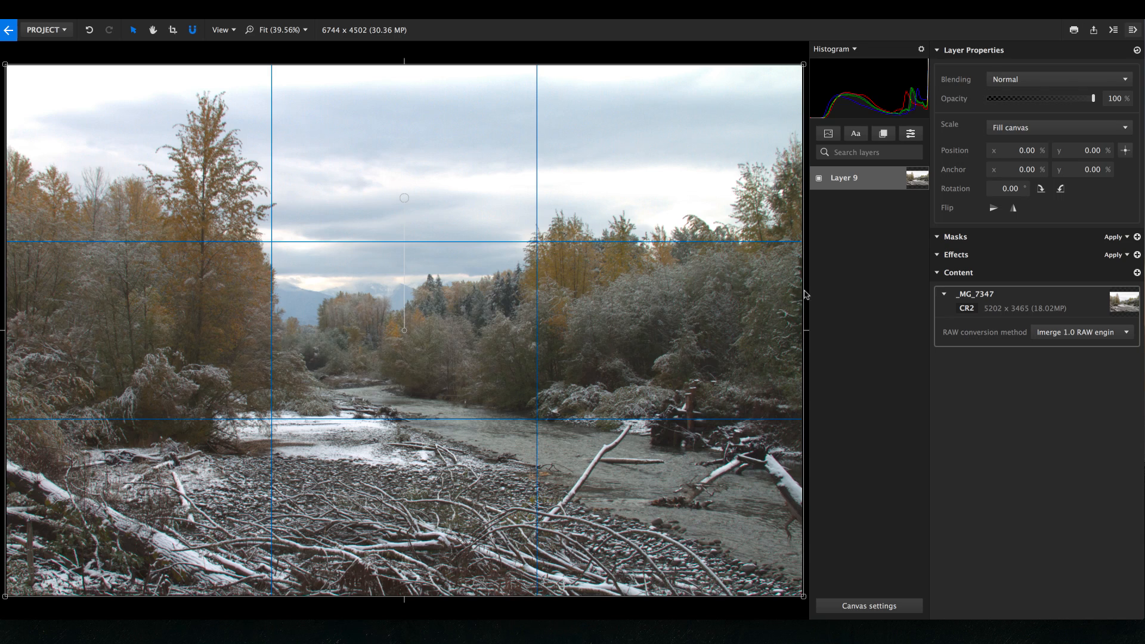
{"action": "left_click", "coordinate": [1137, 254]}
{"action": "scroll", "coordinate": [1073, 377], "scroll_direction": "down", "scroll_amount": 5}
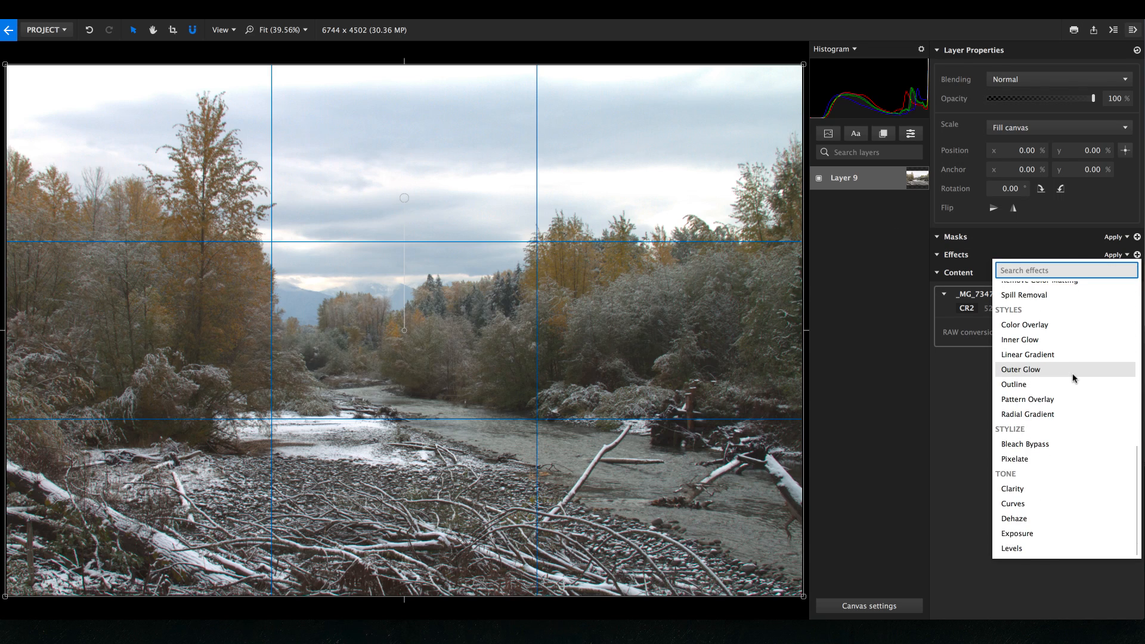
{"action": "left_click", "coordinate": [1061, 533]}
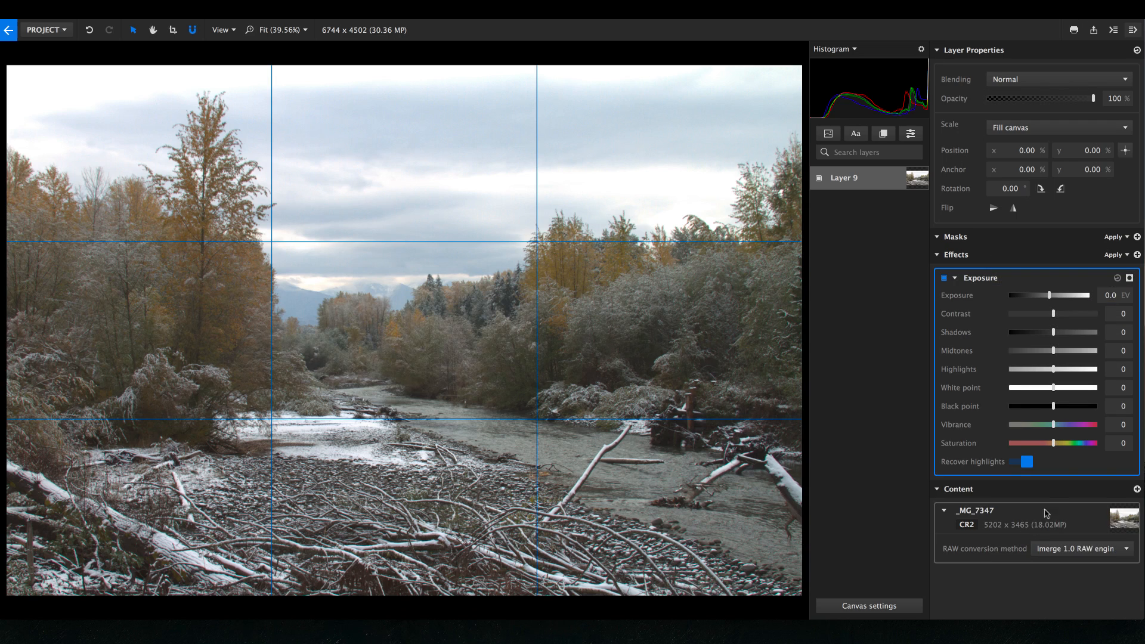
{"action": "left_click_drag", "start_coordinate": [1053, 425], "coordinate": [1074, 426]}
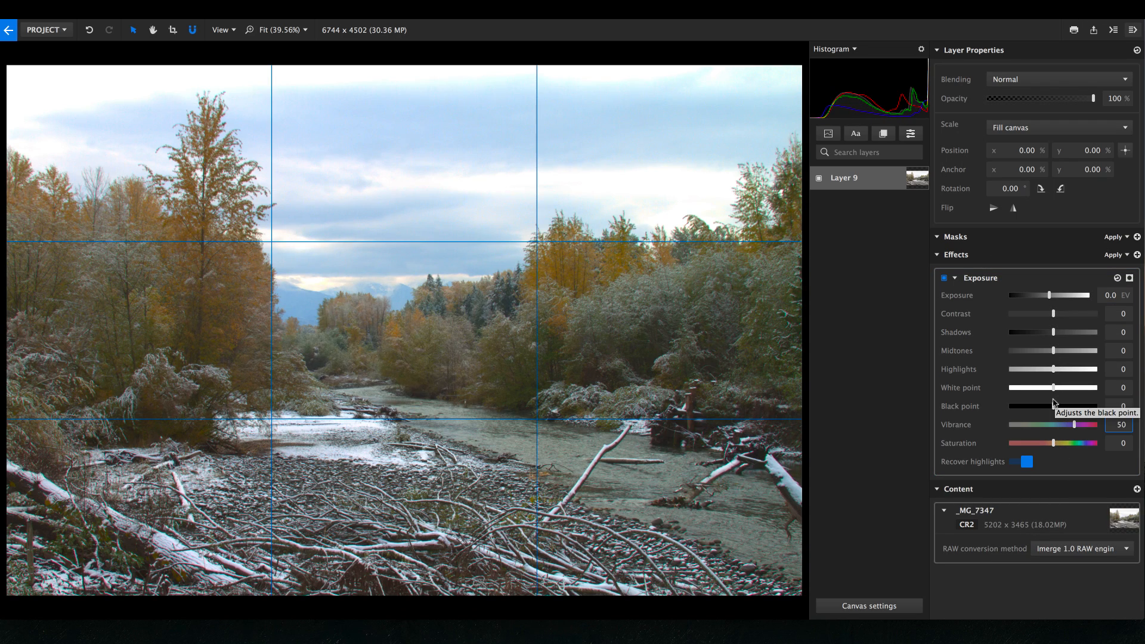
{"action": "left_click_drag", "start_coordinate": [1053, 406], "coordinate": [1047, 407]}
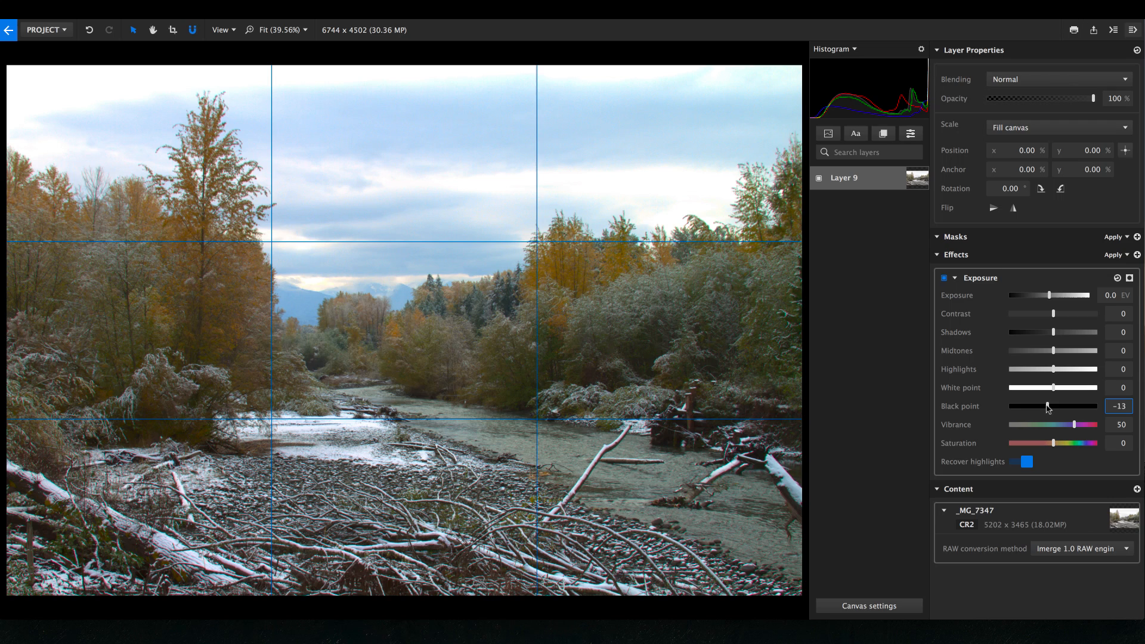
{"action": "left_click", "coordinate": [1137, 255]}
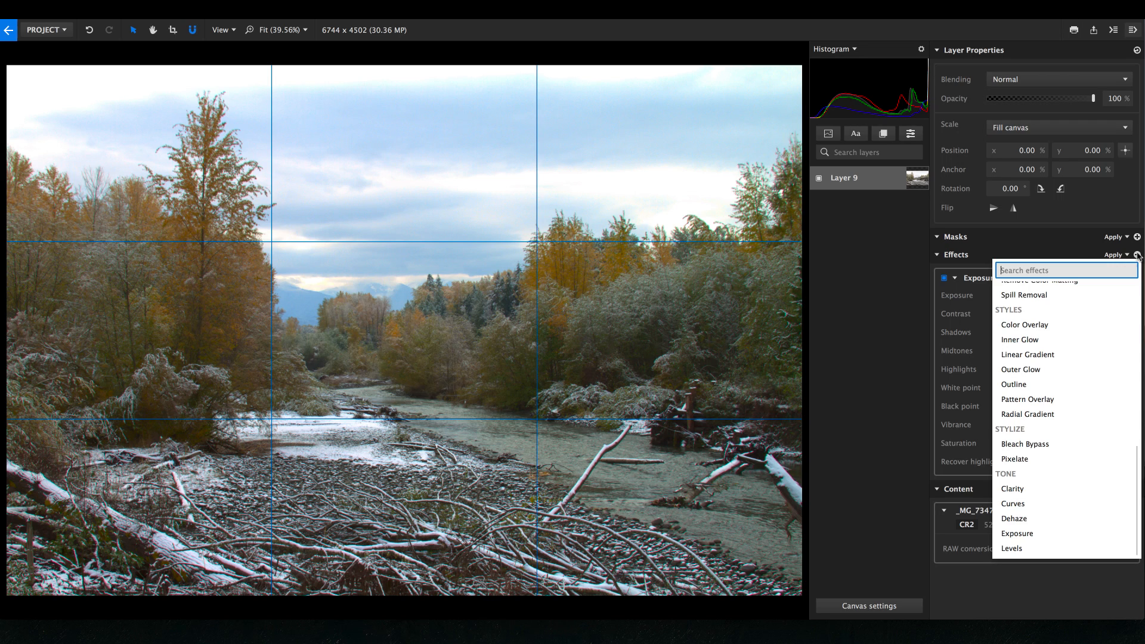
{"action": "scroll", "coordinate": [1089, 361], "scroll_direction": "up", "scroll_amount": 5}
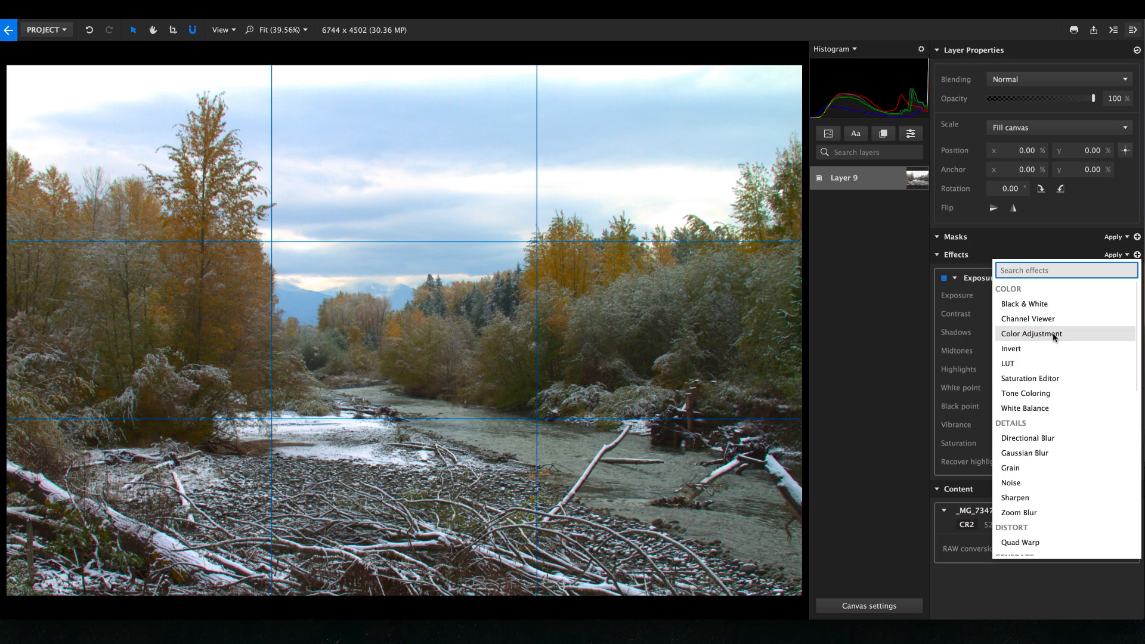
{"action": "left_click", "coordinate": [881, 327]}
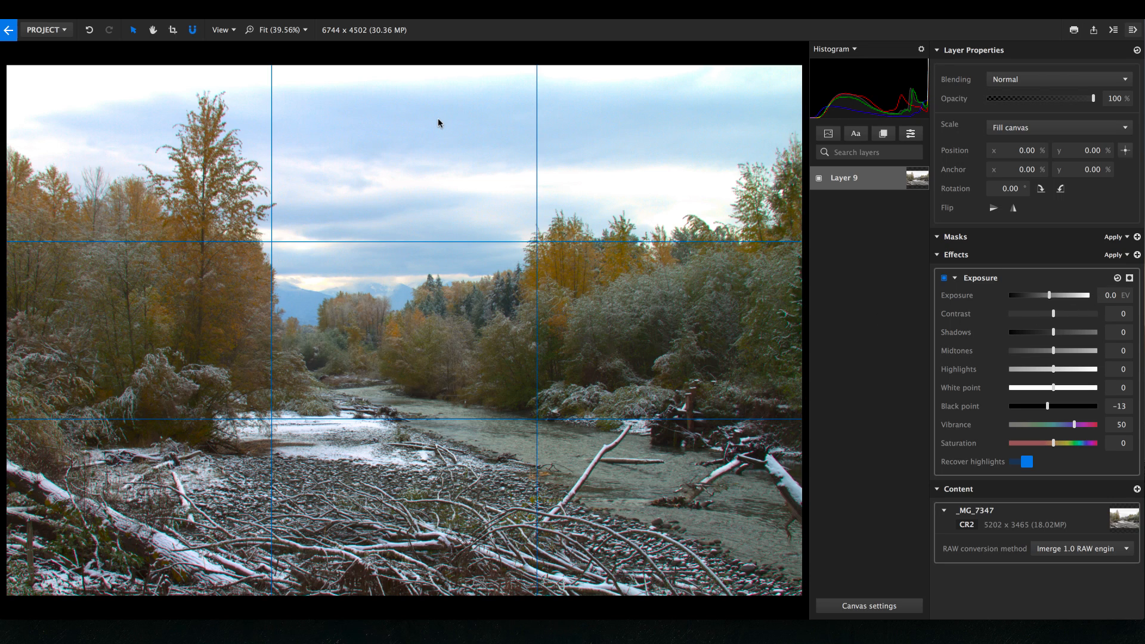
Step: Add an inverted Image Color Selection mask to the Exposure effect, extending its selection down the full height of the cyan-blue range
{"action": "right_click", "coordinate": [469, 140]}
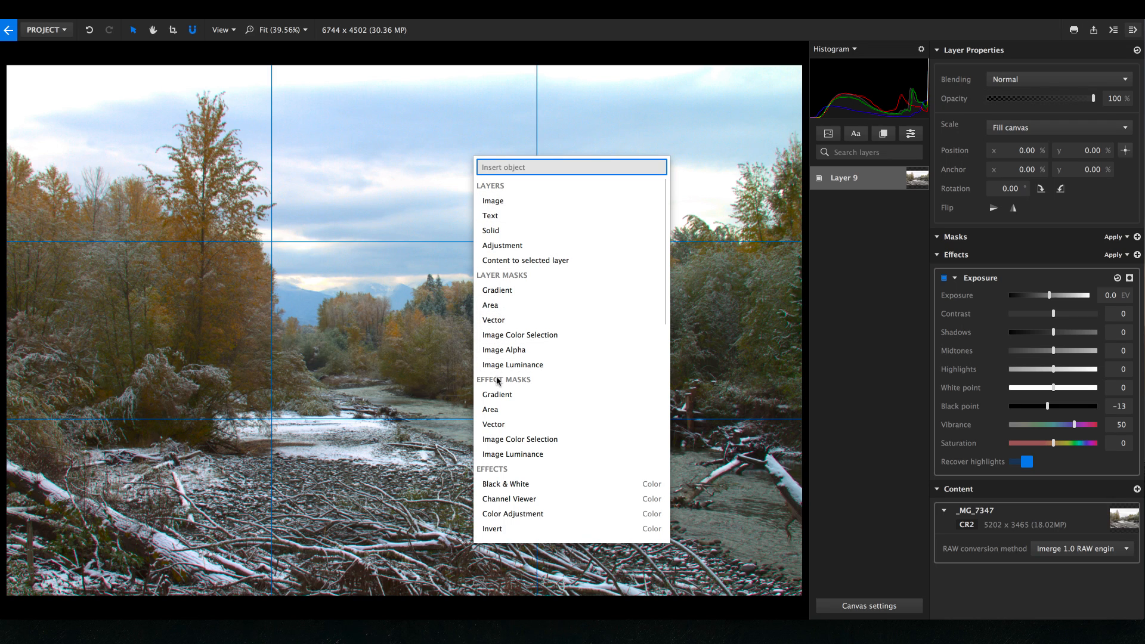
{"action": "left_click", "coordinate": [528, 440]}
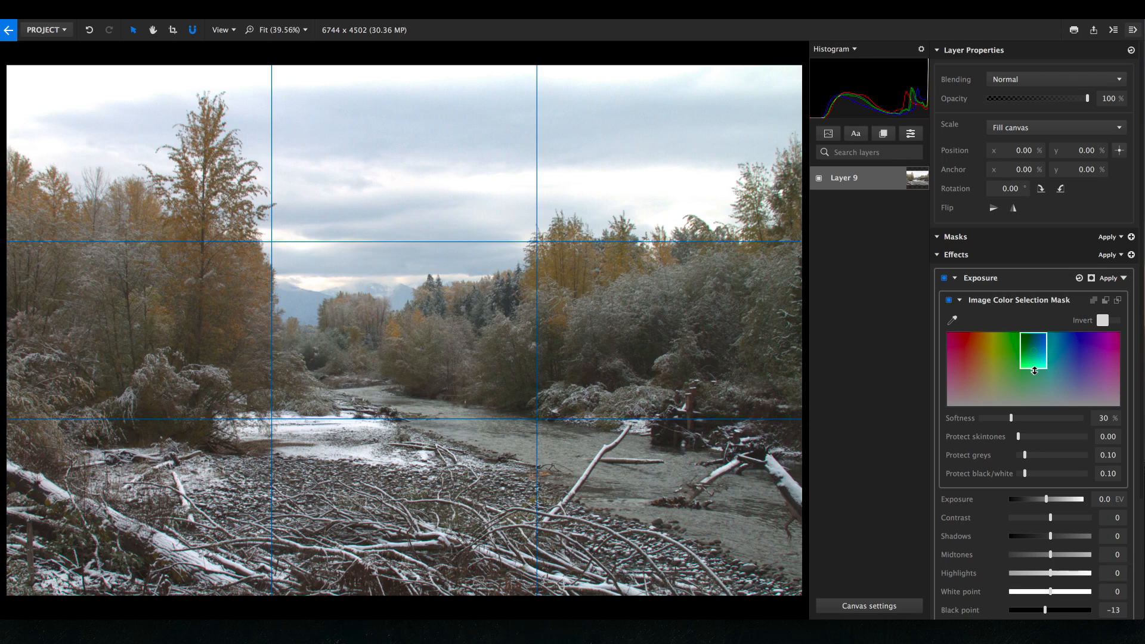
{"action": "left_click_drag", "start_coordinate": [1033, 368], "coordinate": [1035, 428]}
{"action": "left_click_drag", "start_coordinate": [1039, 374], "coordinate": [1015, 378]}
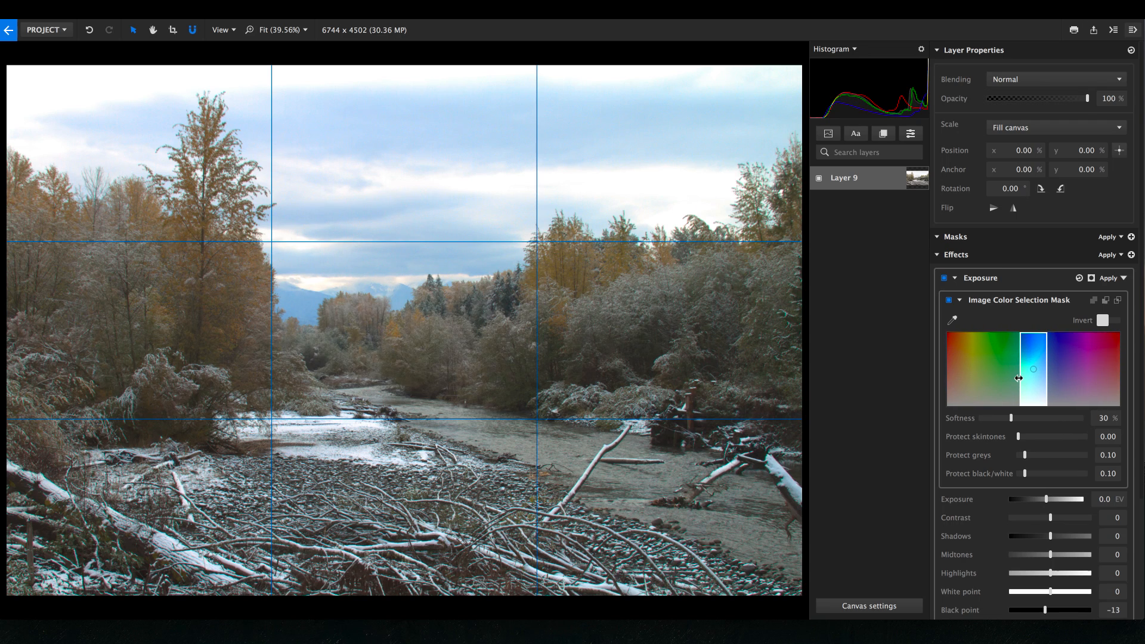
{"action": "left_click", "coordinate": [1106, 321]}
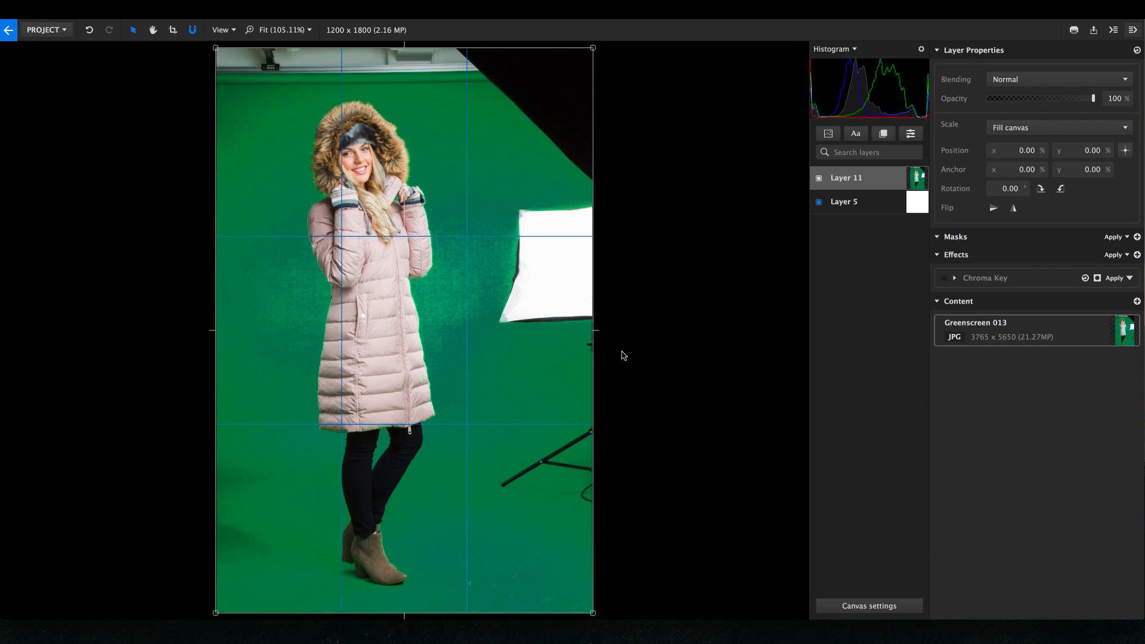
Step: Mask Layer 11 with a closed vector path around the woman, excluding the studio light, and enable its Chroma Key effect
{"action": "key", "text": "ctrl+space"}
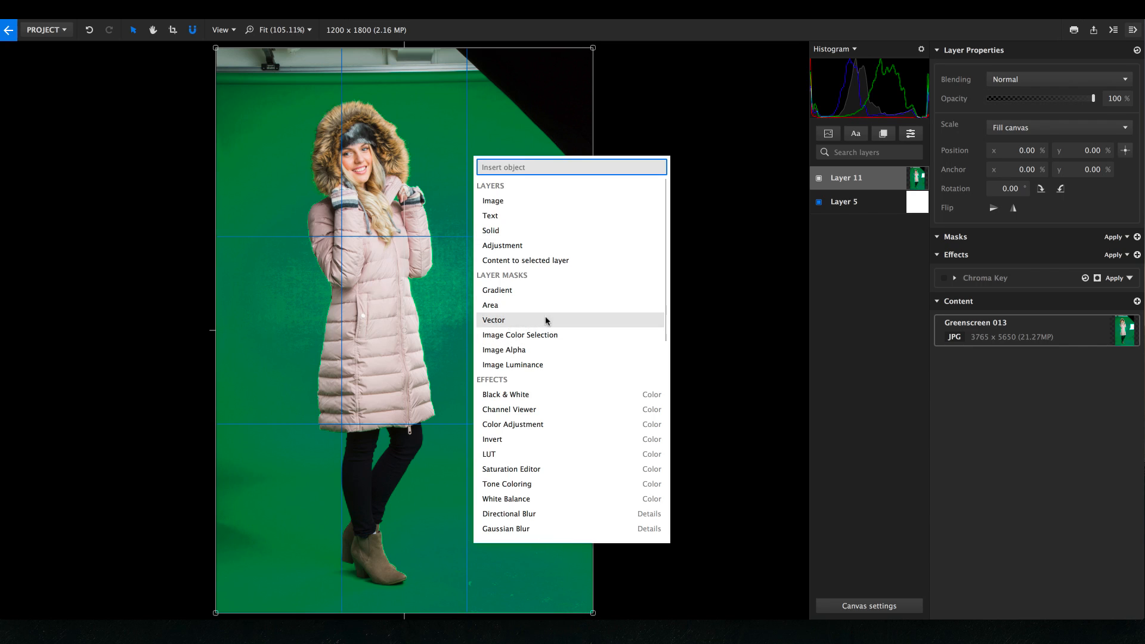
{"action": "left_click", "coordinate": [520, 321]}
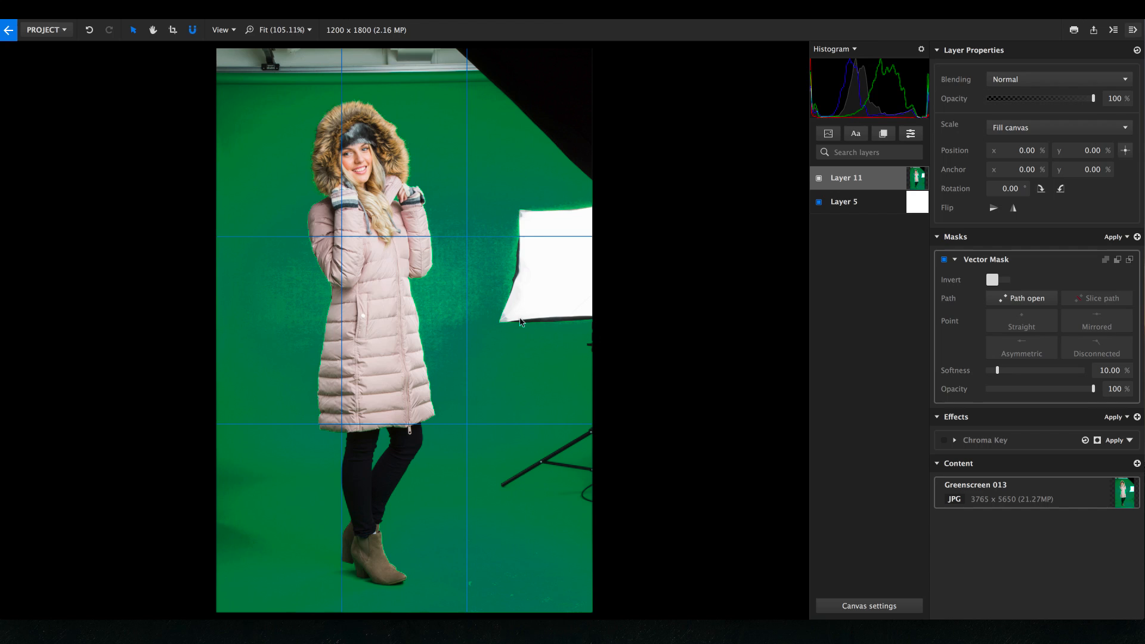
{"action": "left_click", "coordinate": [208, 92]}
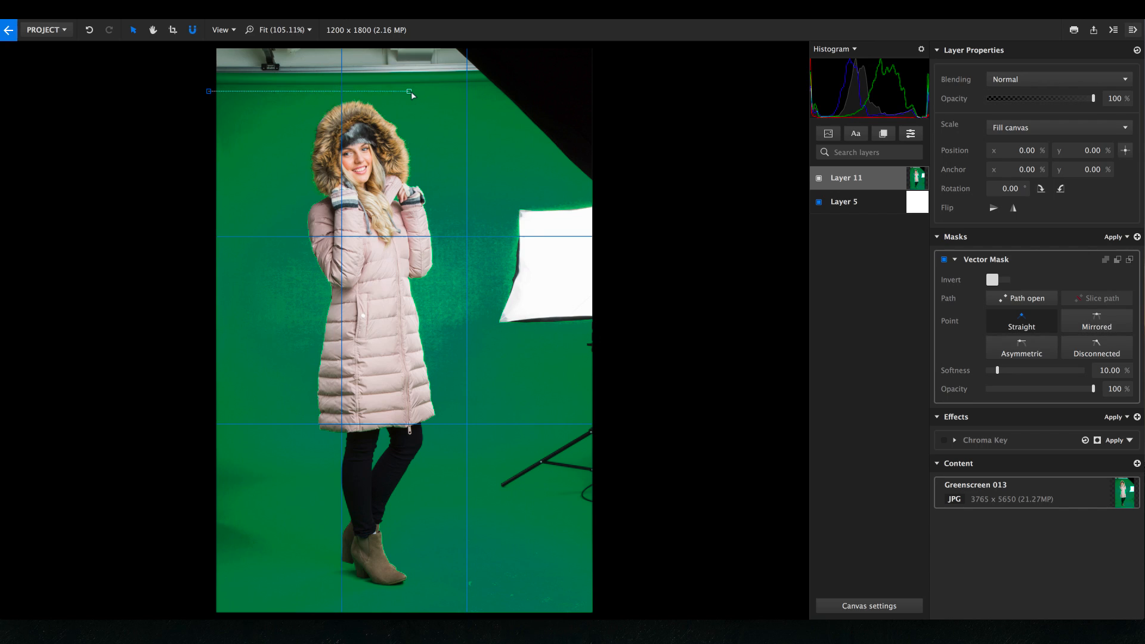
{"action": "left_click", "coordinate": [413, 93]}
{"action": "left_click_drag", "start_coordinate": [486, 187], "coordinate": [486, 253]}
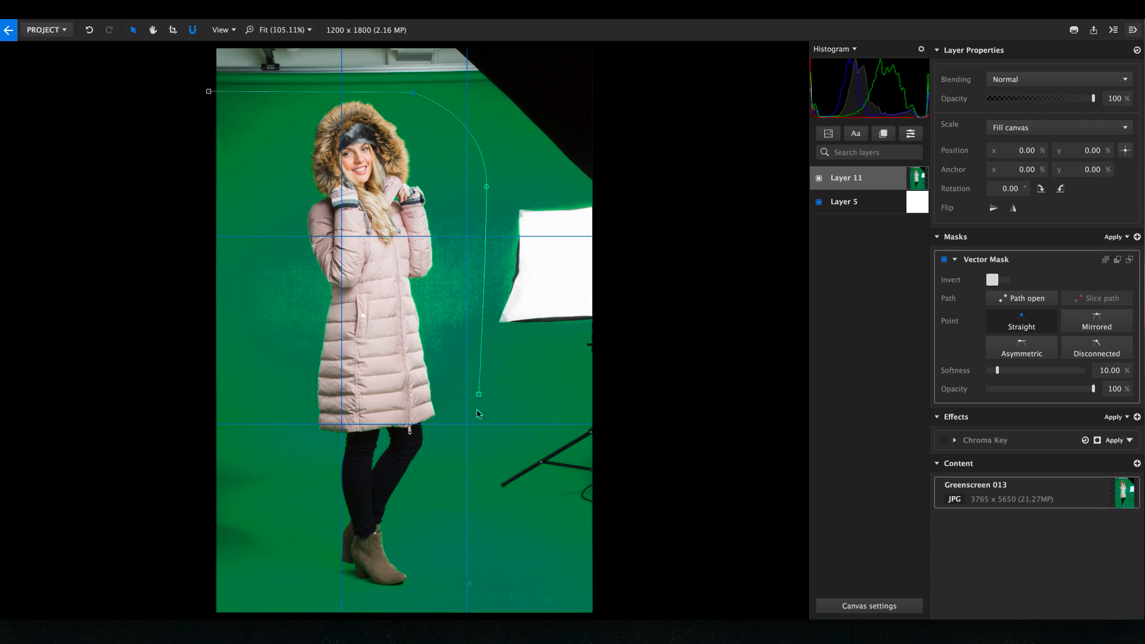
{"action": "left_click", "coordinate": [474, 518]}
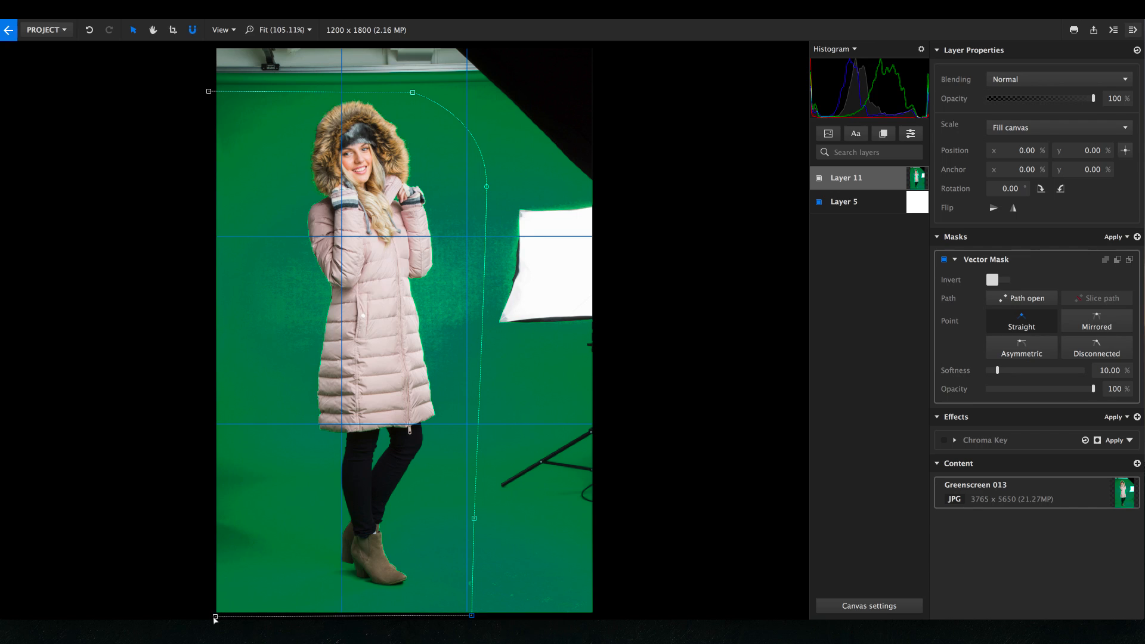
{"action": "left_click", "coordinate": [212, 615]}
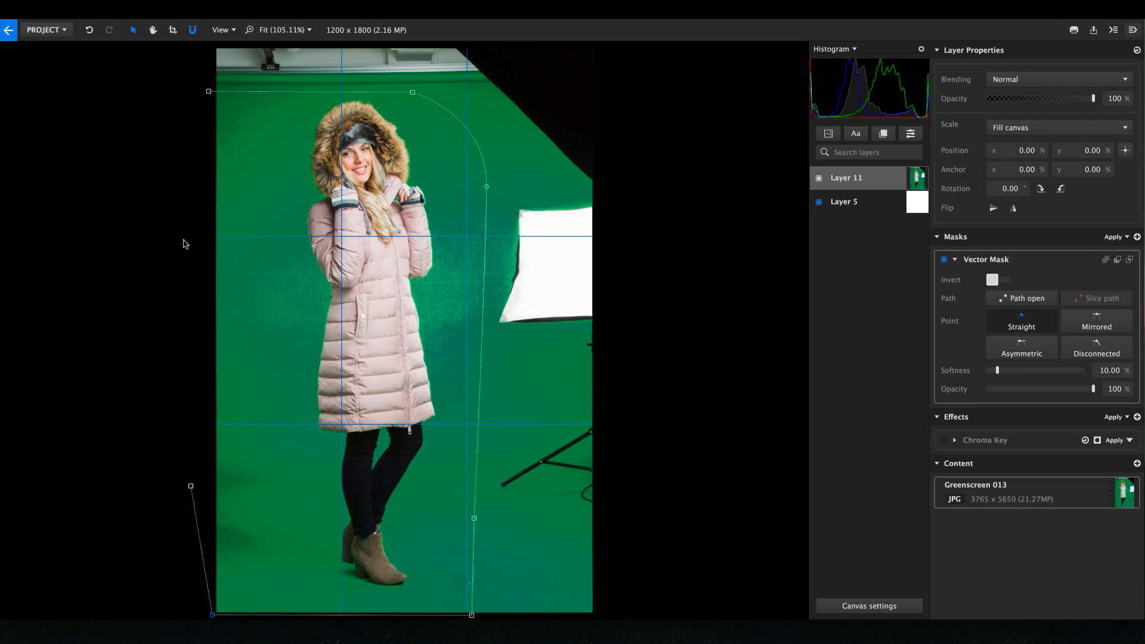
{"action": "left_click", "coordinate": [209, 93]}
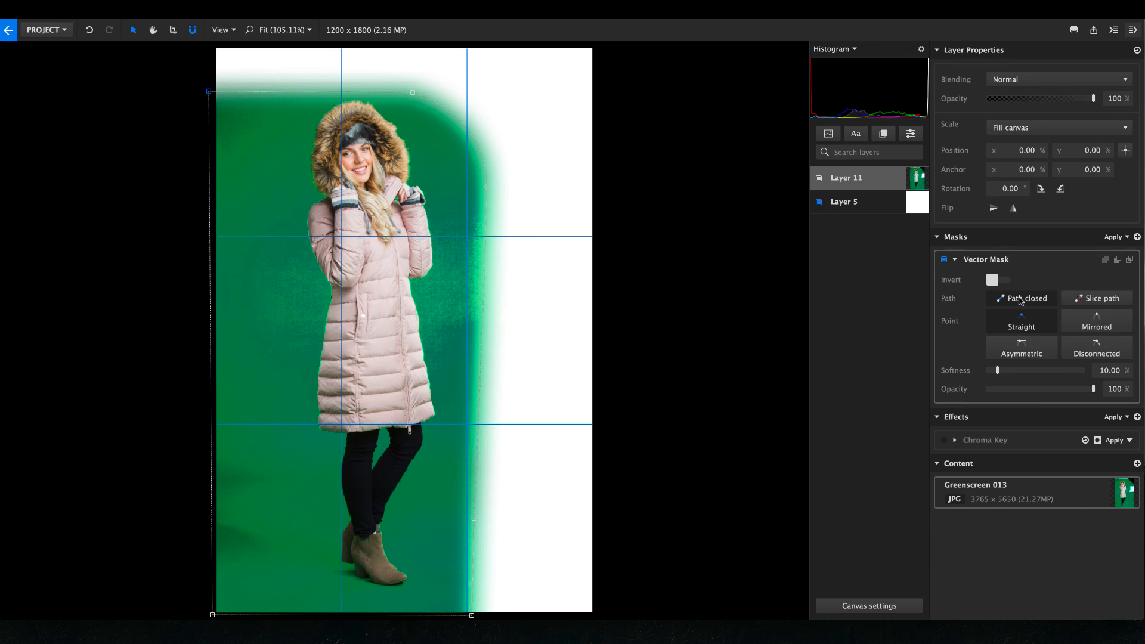
{"action": "left_click", "coordinate": [943, 439]}
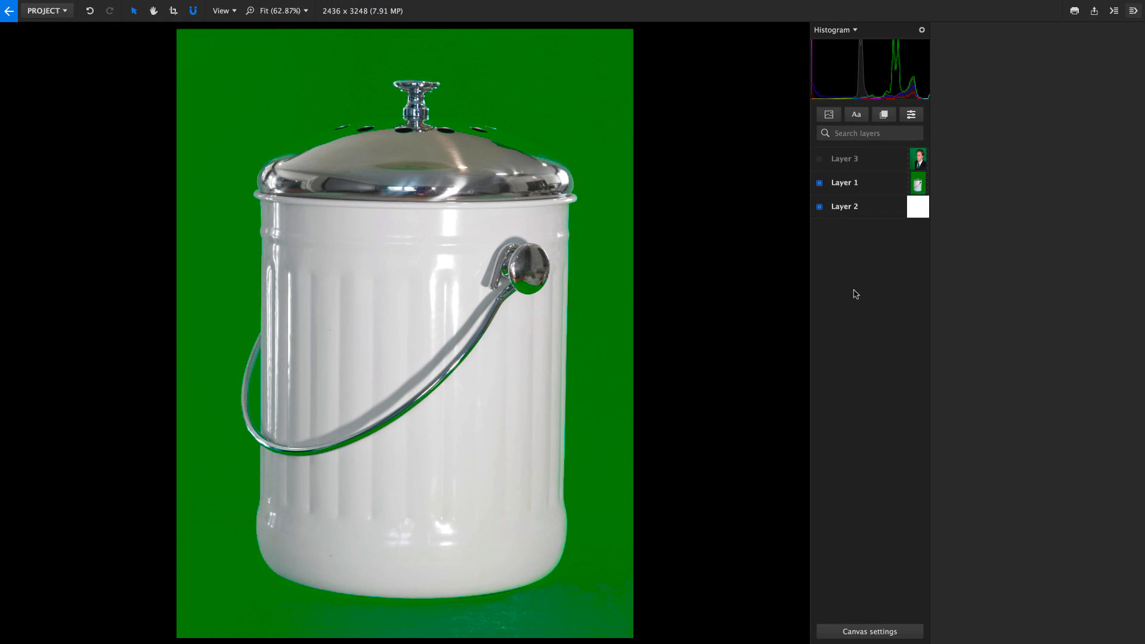
Step: Look through the mask types for the canister on Layer 1 and compare it with Chroma Key on and off
{"action": "left_click", "coordinate": [864, 187]}
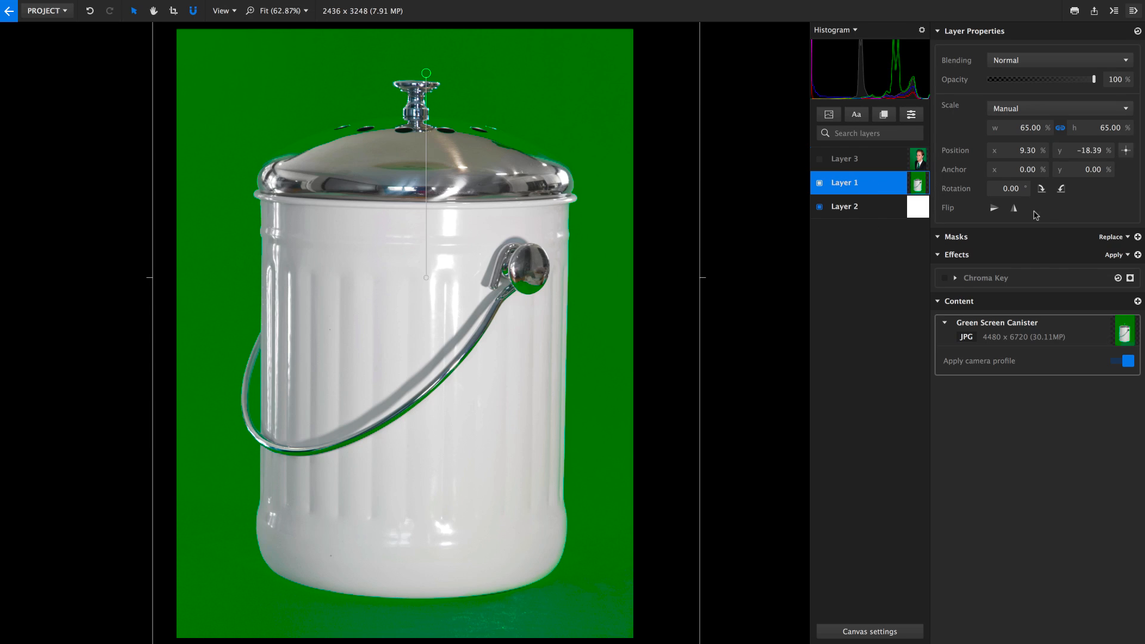
{"action": "left_click", "coordinate": [1137, 236]}
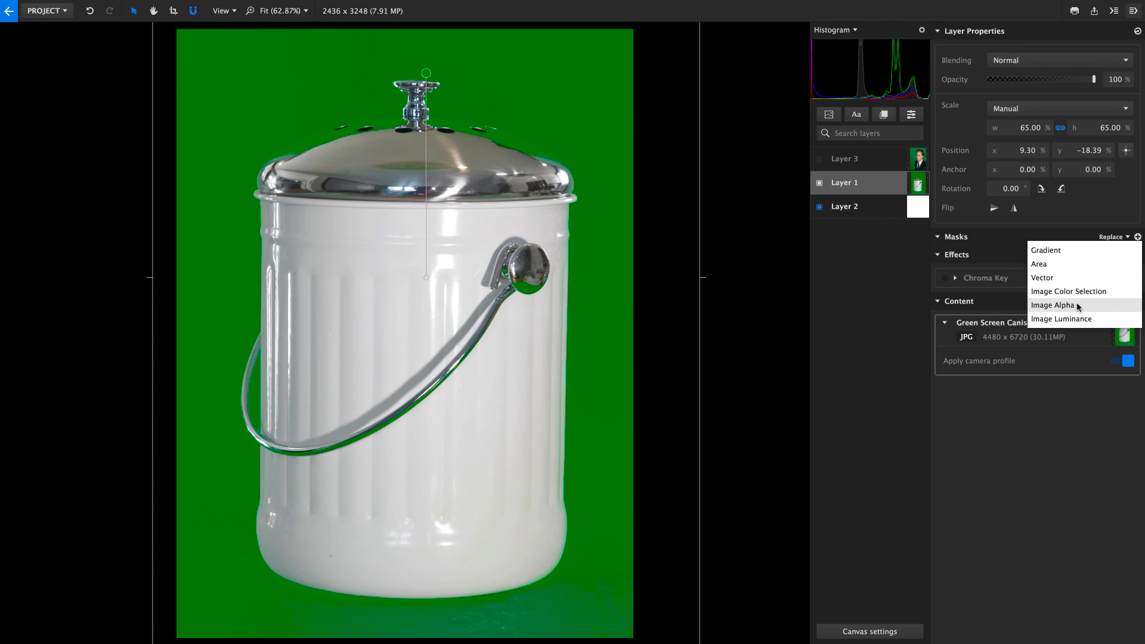
{"action": "left_click", "coordinate": [872, 284]}
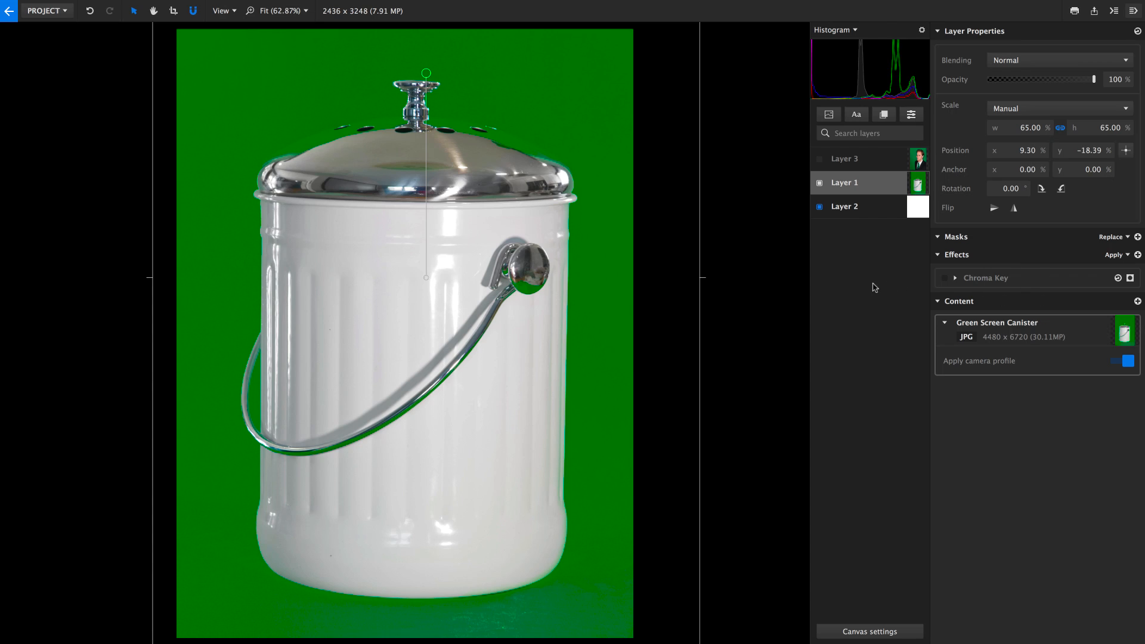
{"action": "left_click", "coordinate": [944, 278]}
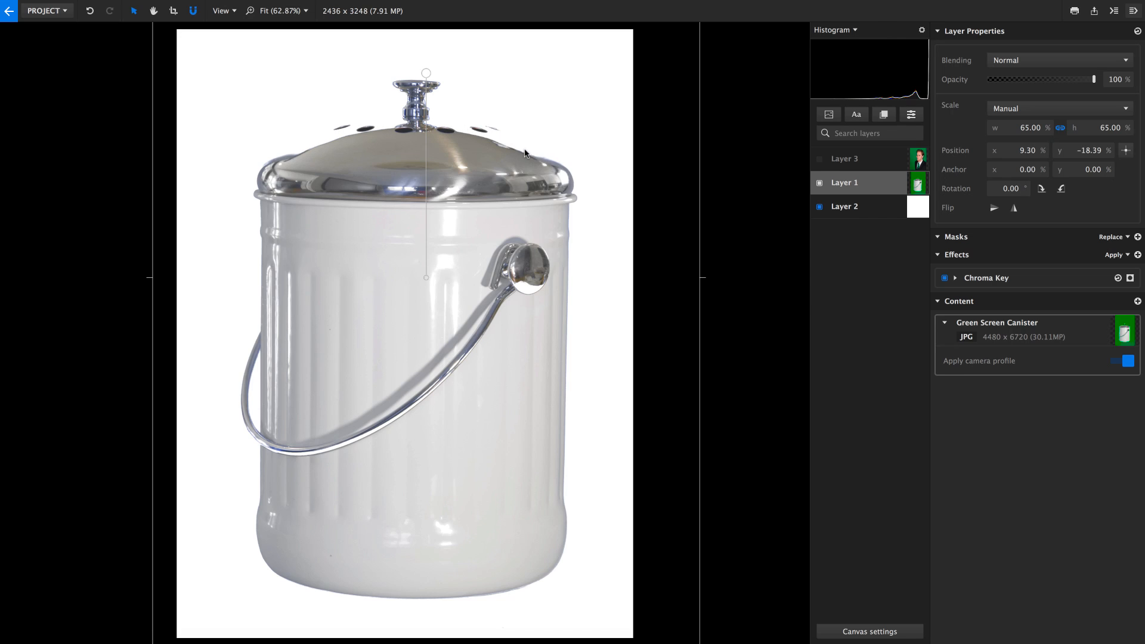
{"action": "left_click", "coordinate": [944, 278]}
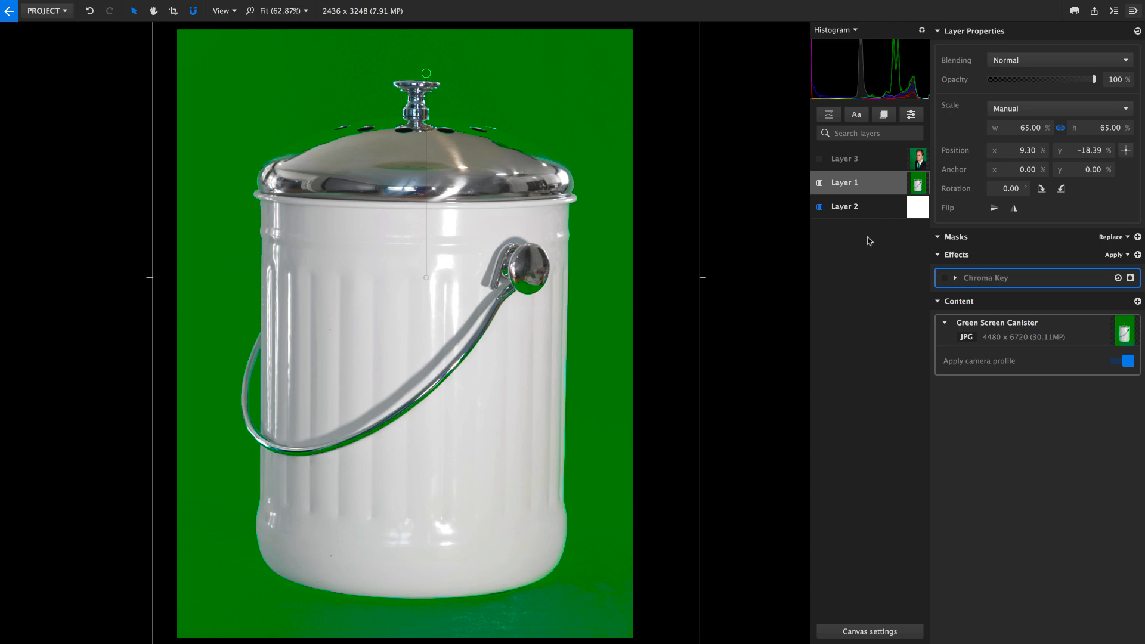
Step: Hide Layer 1, show Layer 3, and compare the portrait with its Chroma Key effect off and on
{"action": "left_click", "coordinate": [819, 183]}
{"action": "left_click", "coordinate": [819, 158]}
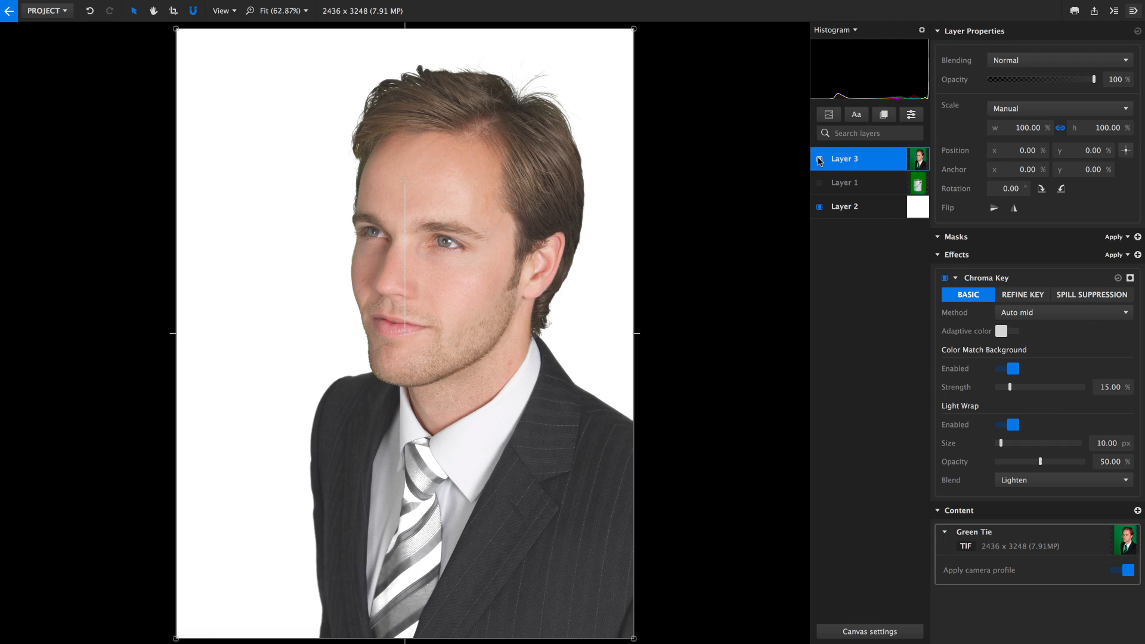
{"action": "left_click", "coordinate": [944, 278]}
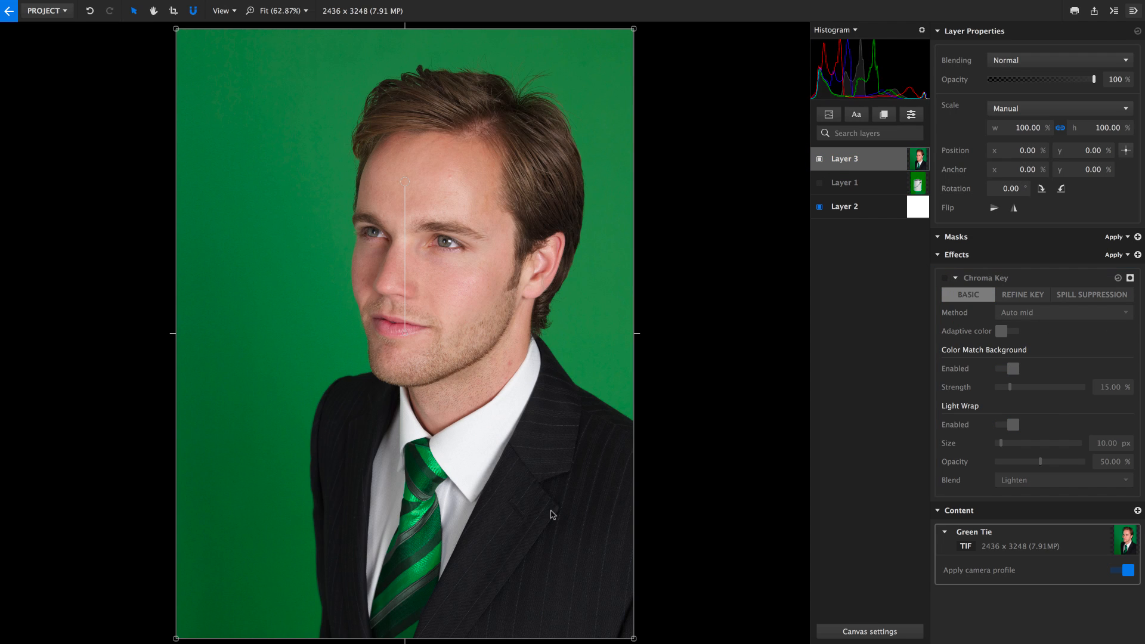
{"action": "left_click", "coordinate": [945, 279]}
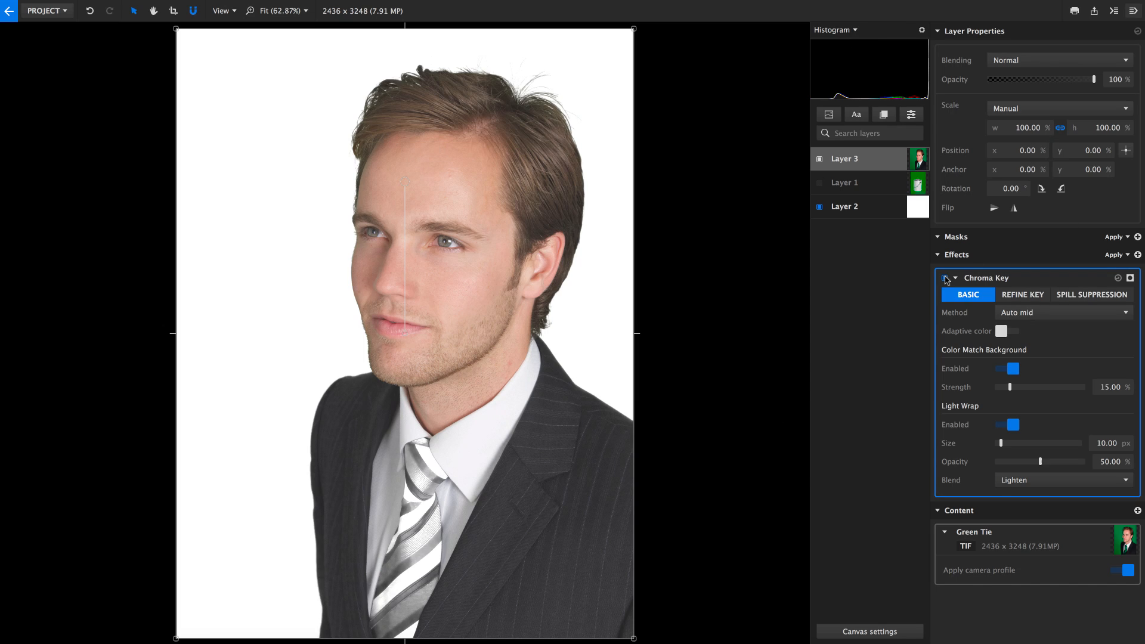
Step: Add a vector mask to Layer 3's Chroma Key effect, draw a closed path around the green tie, and invert the mask
{"action": "left_click", "coordinate": [1127, 278]}
{"action": "left_click", "coordinate": [1061, 313]}
{"action": "left_click", "coordinate": [479, 447]}
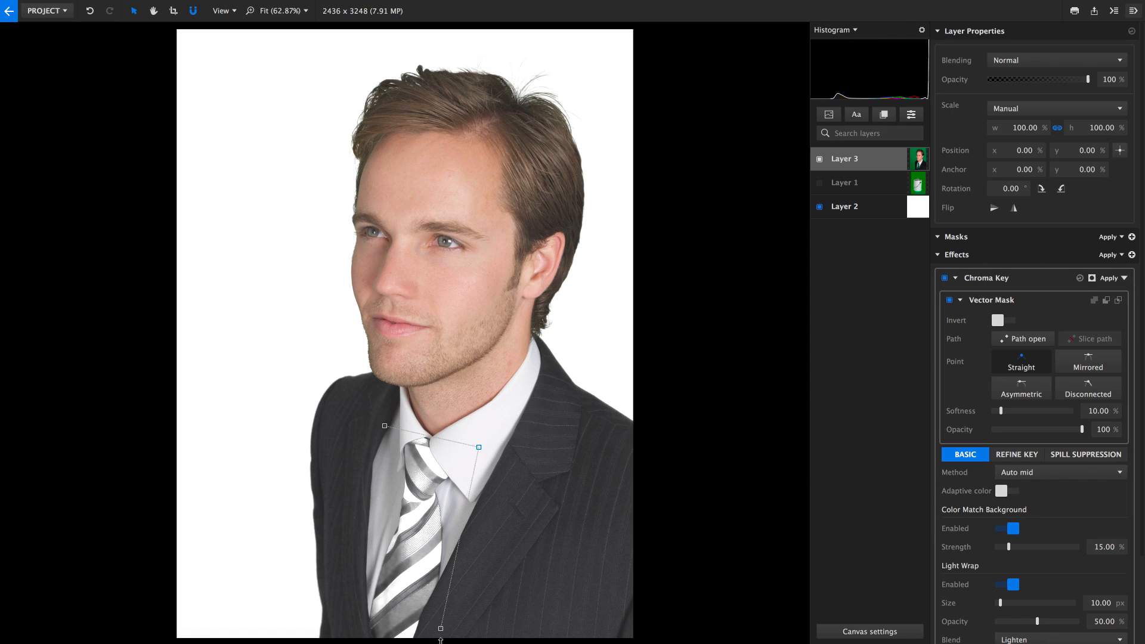
{"action": "left_click", "coordinate": [439, 641]}
{"action": "left_click", "coordinate": [349, 639]}
{"action": "left_click", "coordinate": [385, 427]}
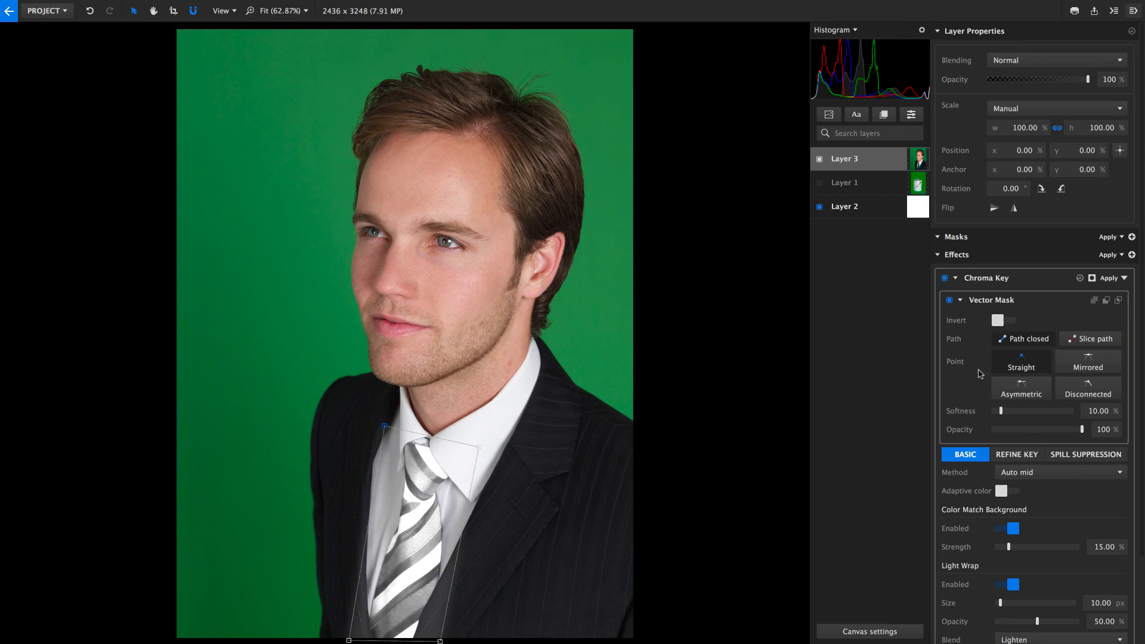
{"action": "left_click", "coordinate": [995, 321]}
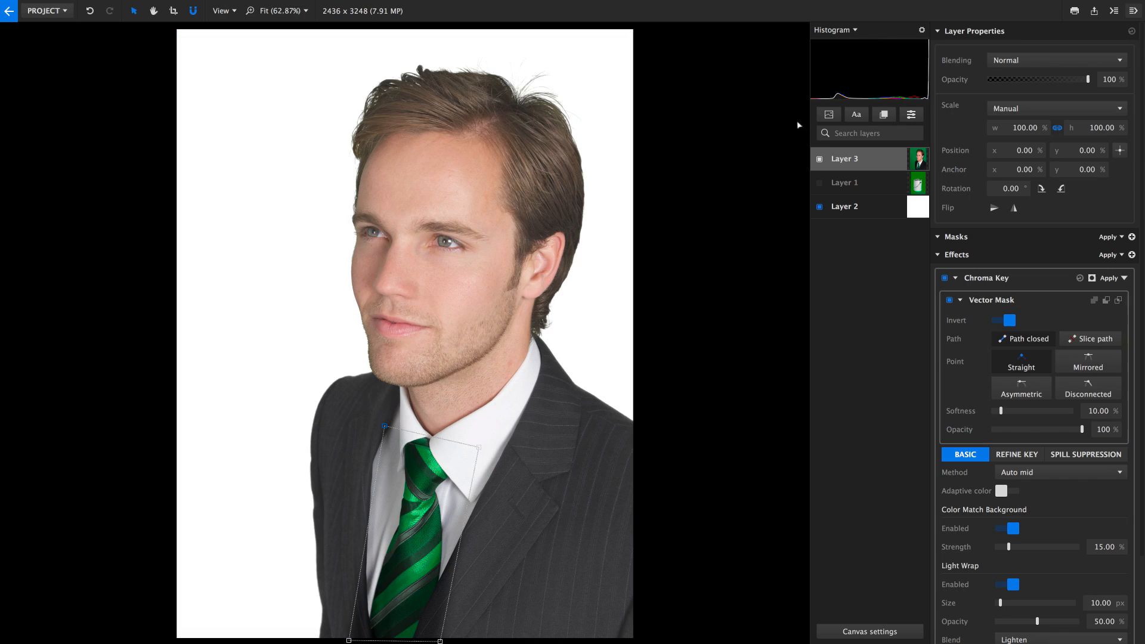
Step: Hide Layer 3, show Layer 1, and compare the canister with its Chroma Key effect off and on
{"action": "left_click", "coordinate": [819, 159]}
{"action": "left_click", "coordinate": [820, 183]}
{"action": "left_click", "coordinate": [945, 279]}
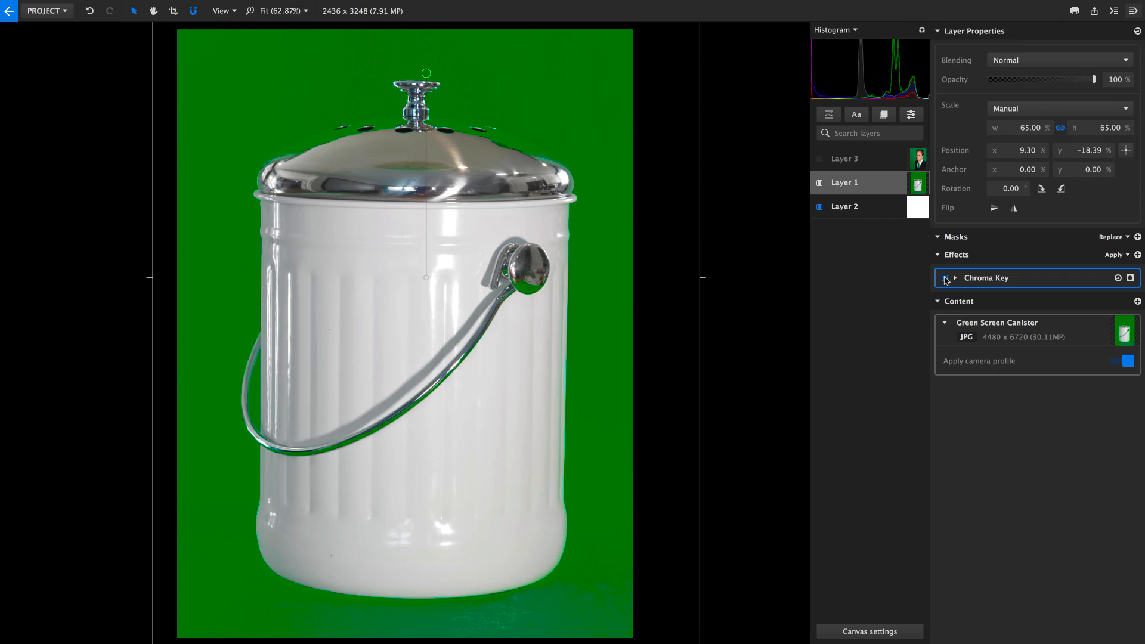
{"action": "left_click", "coordinate": [945, 280]}
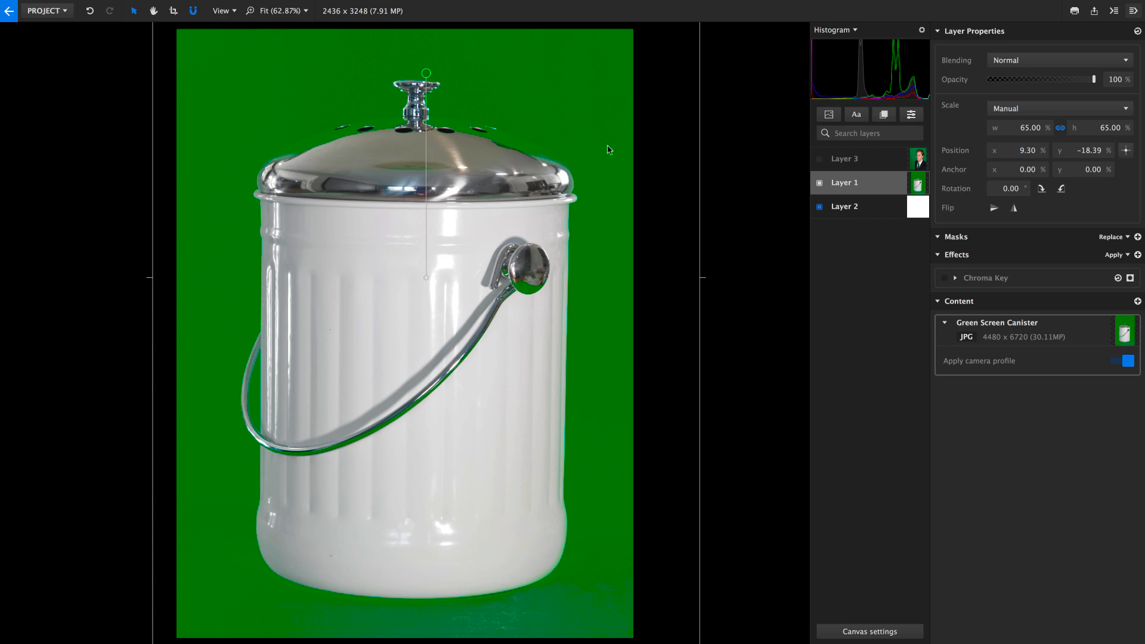
{"action": "left_click", "coordinate": [944, 278]}
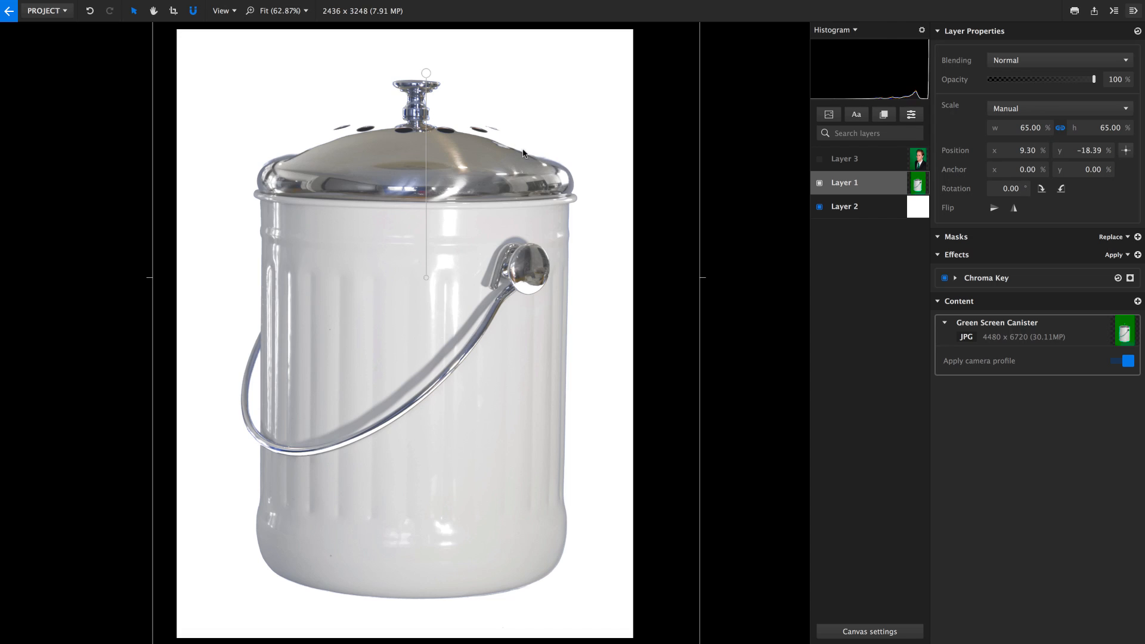
Step: Add an Image Alpha mask to Layer 1 and set the layer's mask mode to Replace
{"action": "left_click", "coordinate": [1137, 237]}
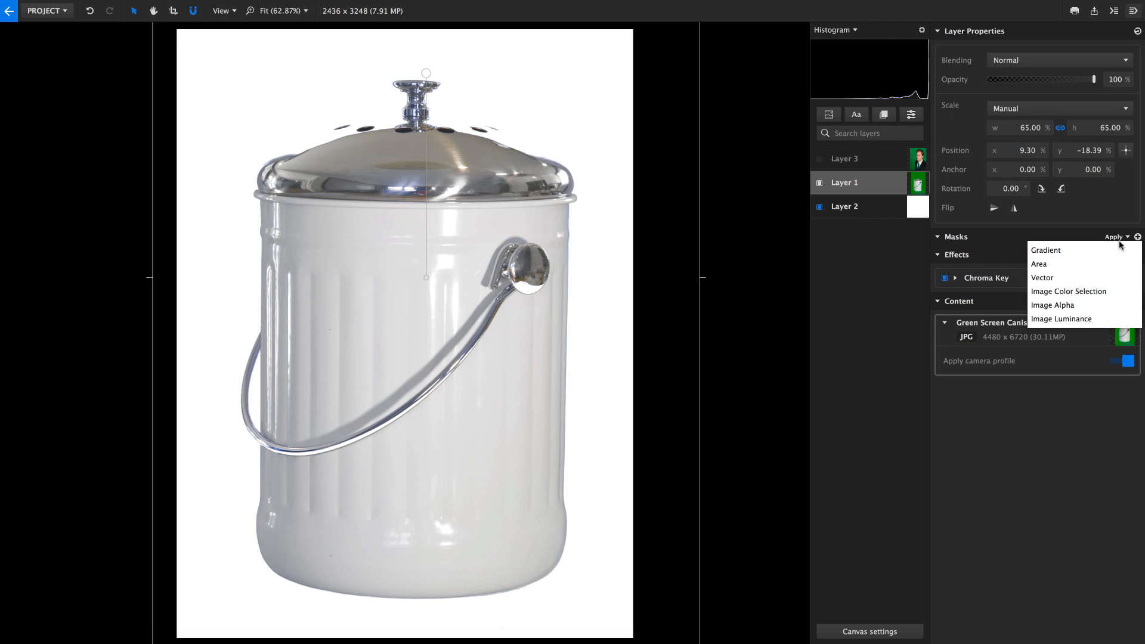
{"action": "left_click", "coordinate": [1092, 303]}
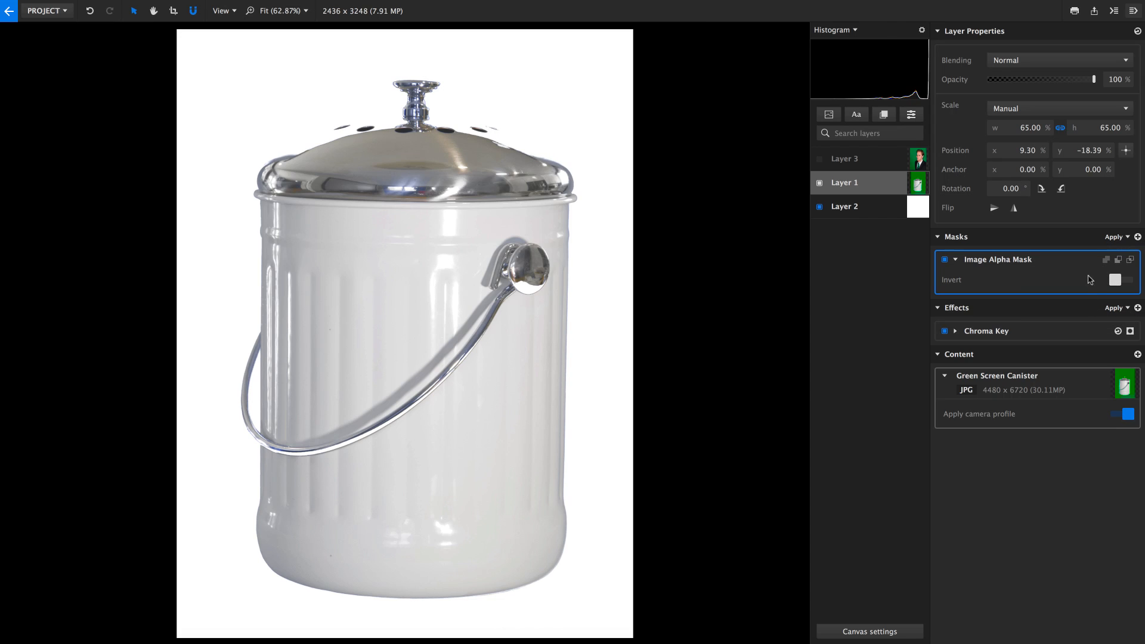
{"action": "left_click", "coordinate": [1127, 238]}
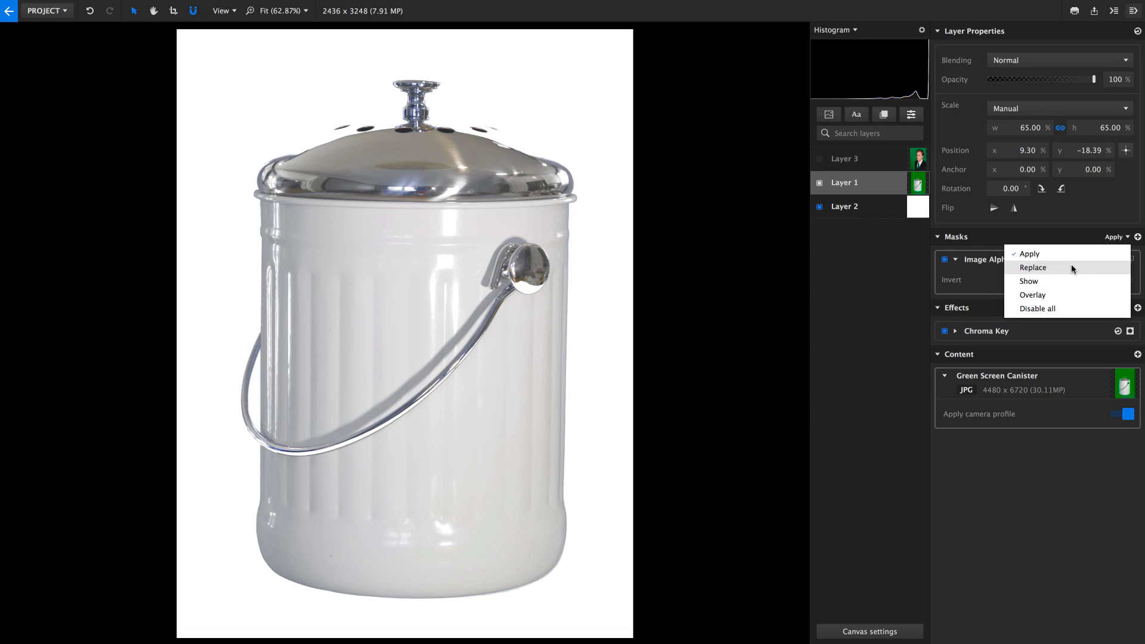
{"action": "left_click", "coordinate": [1073, 269]}
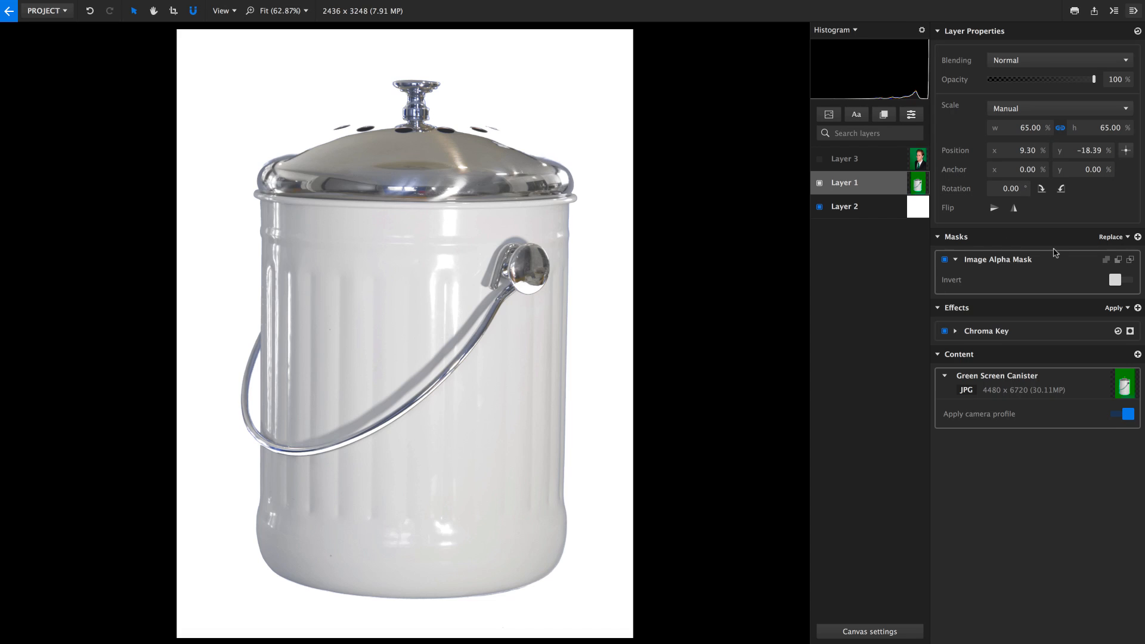
Step: Turn off Layer 1's Chroma Key effect and add a Vector mask above the Image Alpha mask
{"action": "left_click", "coordinate": [1137, 237]}
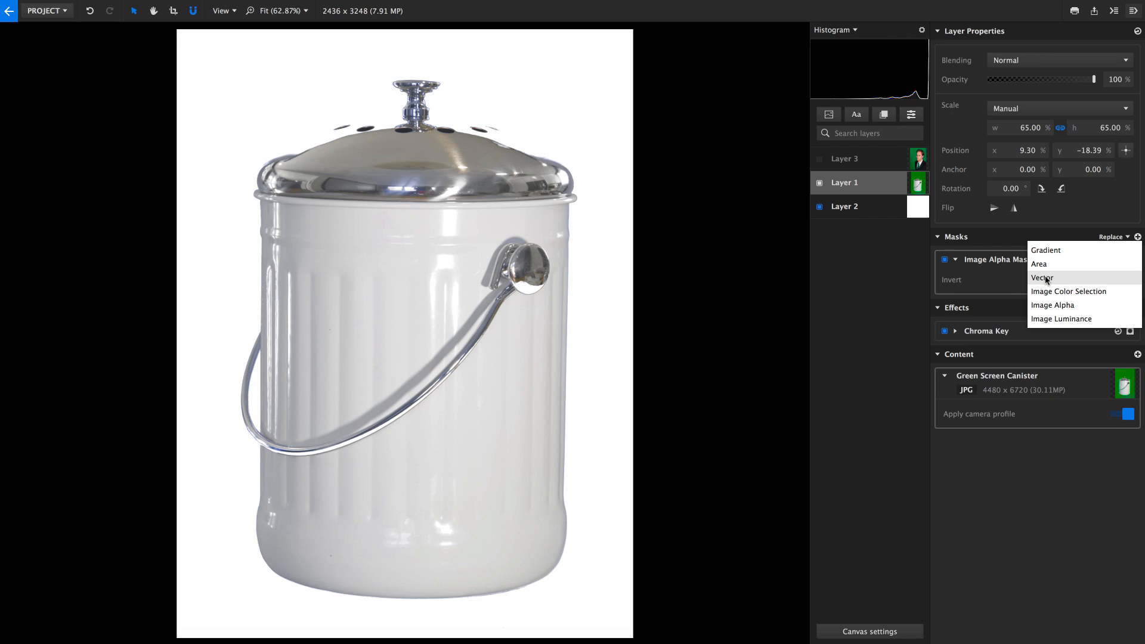
{"action": "left_click", "coordinate": [831, 293]}
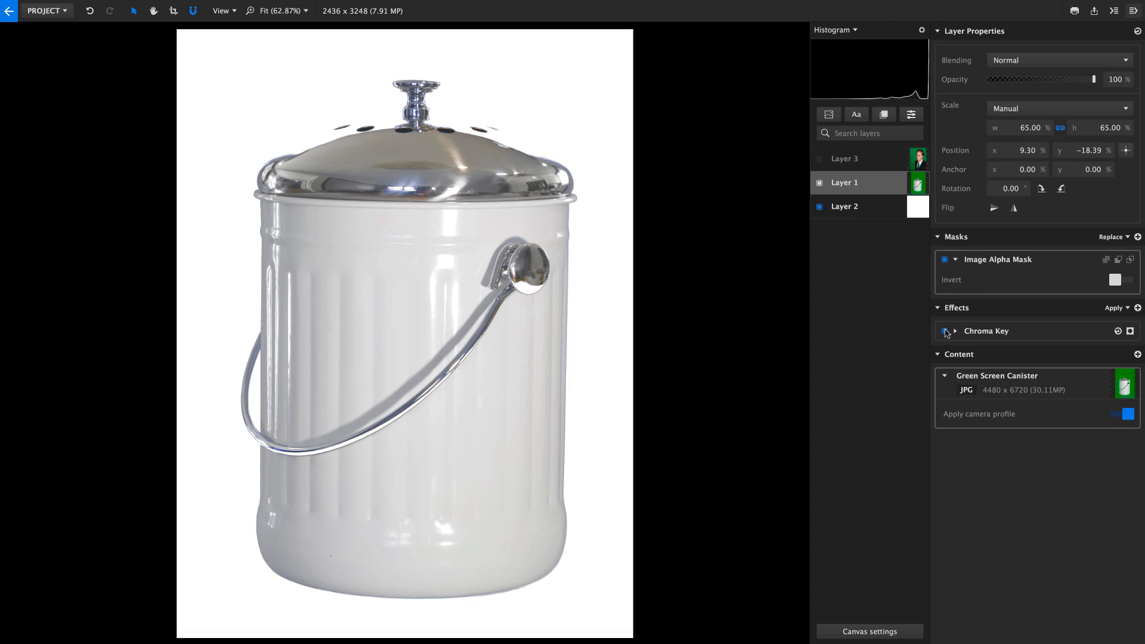
{"action": "left_click", "coordinate": [945, 331]}
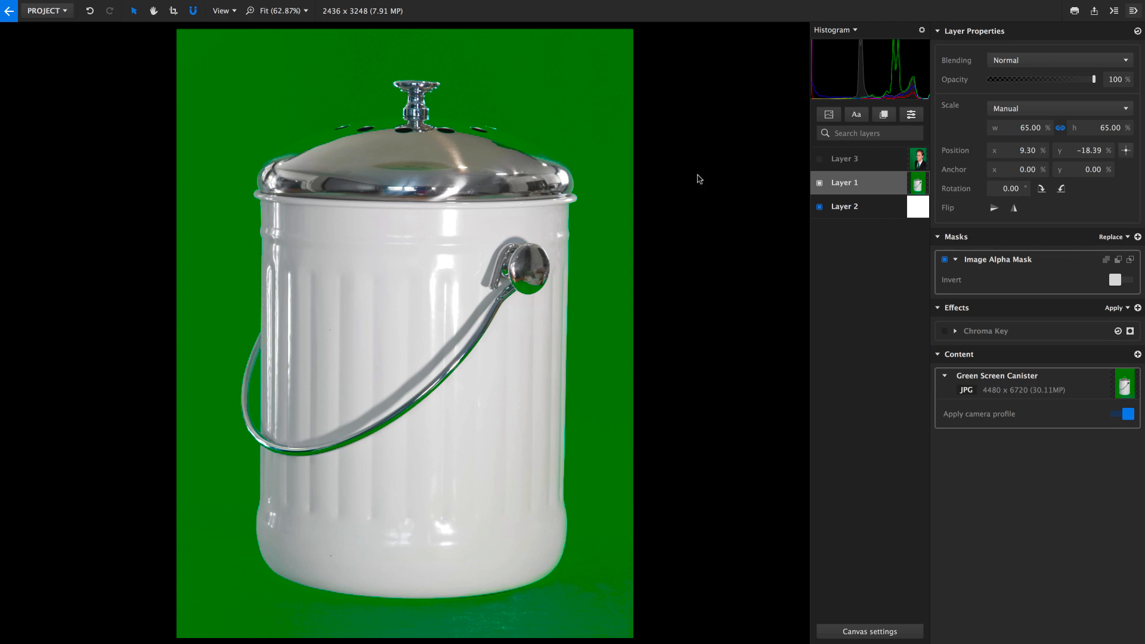
{"action": "left_click", "coordinate": [1137, 236]}
{"action": "left_click", "coordinate": [1060, 273]}
Step: Draw a closed vector path curving over the canister's lid and vent holes, enclosing the handle knob and the upper body
{"action": "left_click", "coordinate": [277, 11]}
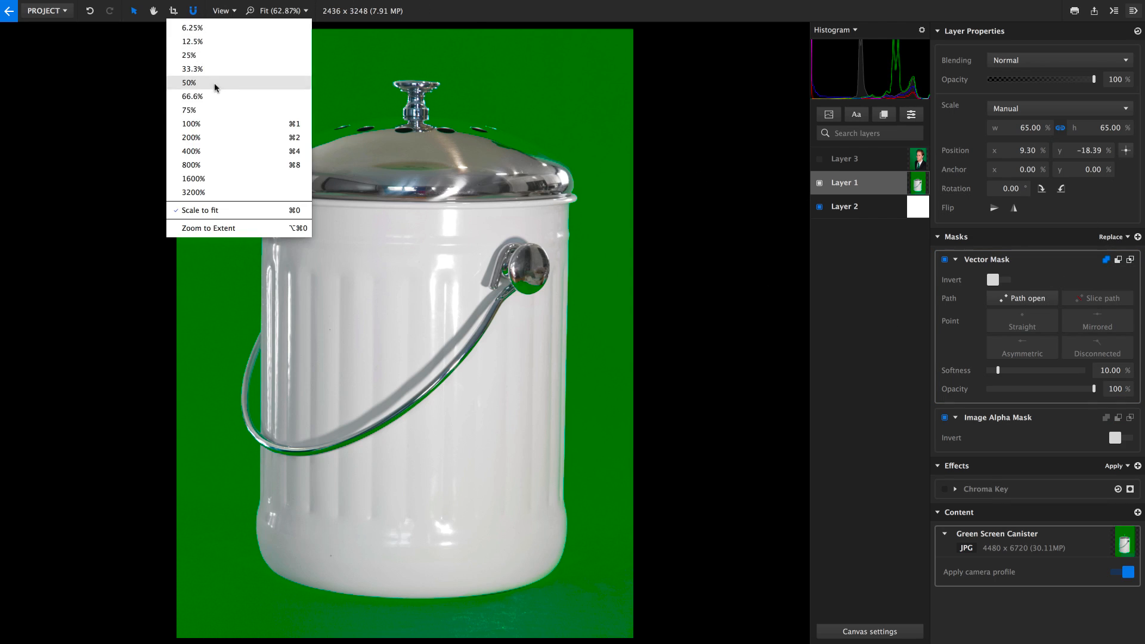
{"action": "left_click", "coordinate": [214, 82]}
{"action": "scroll", "coordinate": [167, 221], "scroll_direction": "up", "scroll_amount": 3}
{"action": "left_click", "coordinate": [161, 225]}
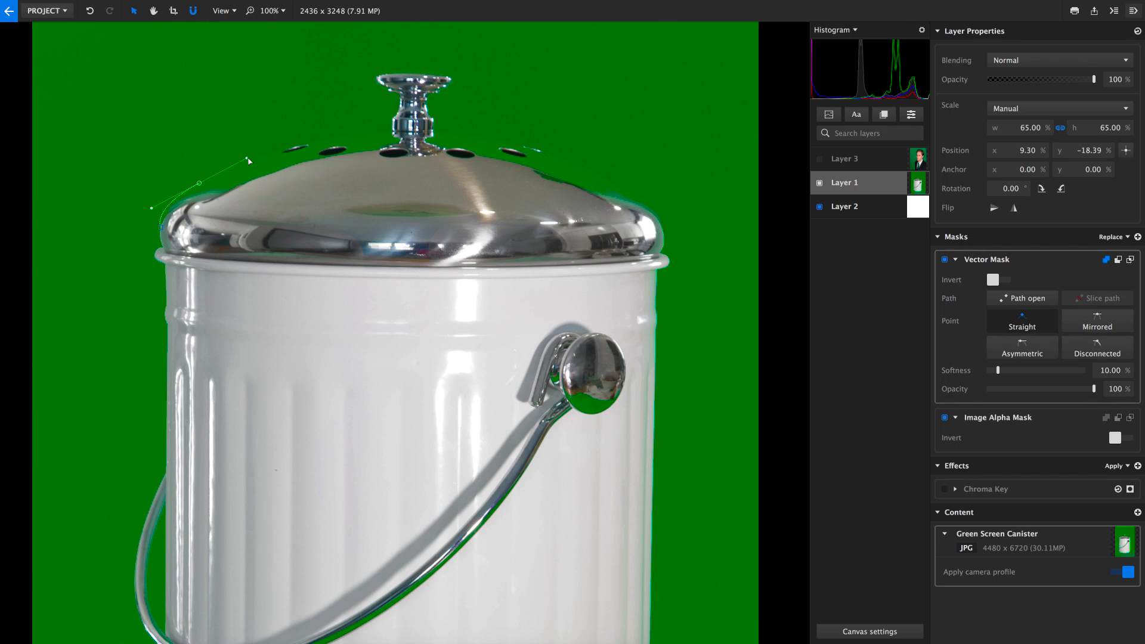
{"action": "left_click", "coordinate": [479, 134]}
{"action": "left_click", "coordinate": [670, 225]}
{"action": "key", "text": "space"}
{"action": "left_click_drag", "start_coordinate": [627, 449], "coordinate": [632, 417]}
{"action": "left_click", "coordinate": [377, 613]}
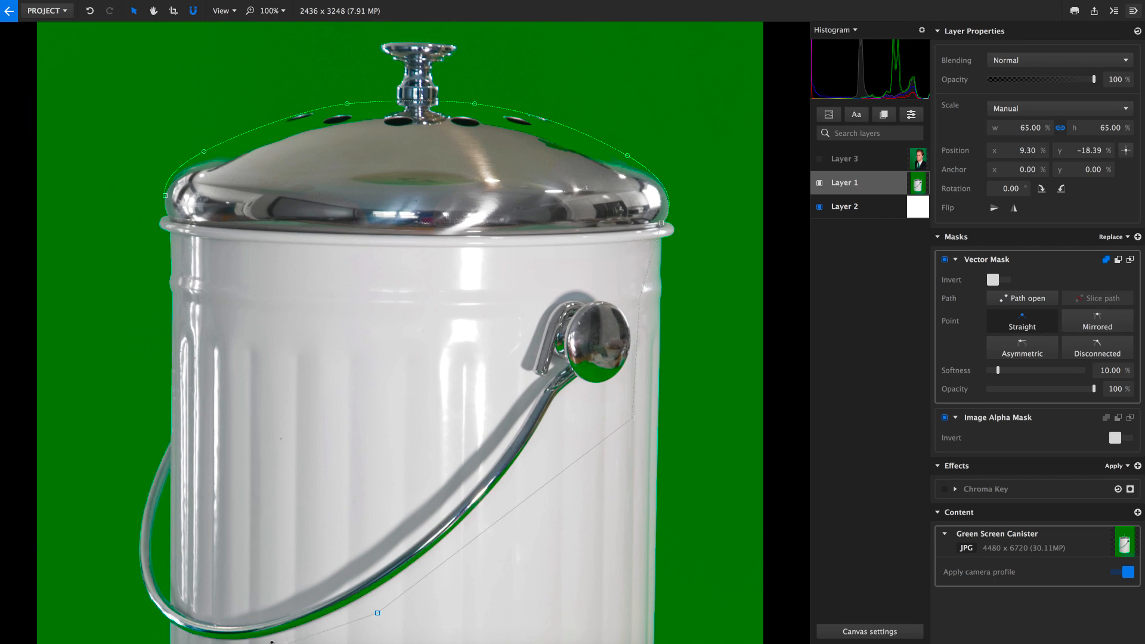
{"action": "left_click", "coordinate": [181, 639]}
{"action": "left_click", "coordinate": [167, 612]}
{"action": "left_click", "coordinate": [208, 518]}
{"action": "left_click", "coordinate": [179, 217]}
{"action": "left_click", "coordinate": [166, 196]}
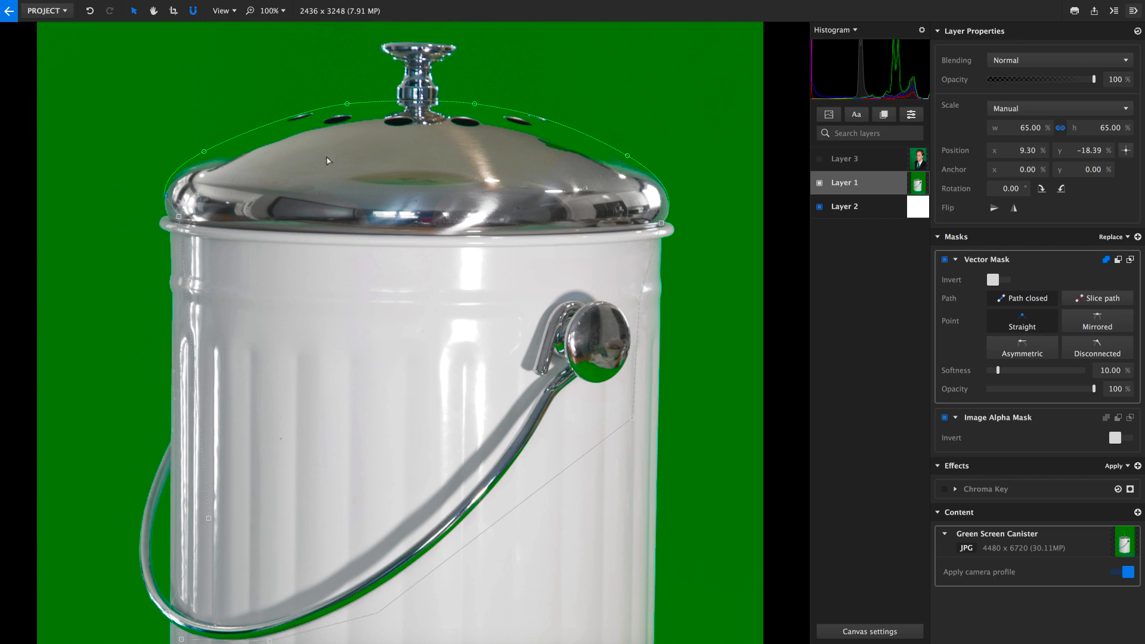
Step: Set the vector mask's softness to 0%, re-enable Chroma Key on Layer 1, and check the whole canister cutout
{"action": "left_click_drag", "start_coordinate": [998, 370], "coordinate": [963, 371]}
{"action": "left_click", "coordinate": [945, 489]}
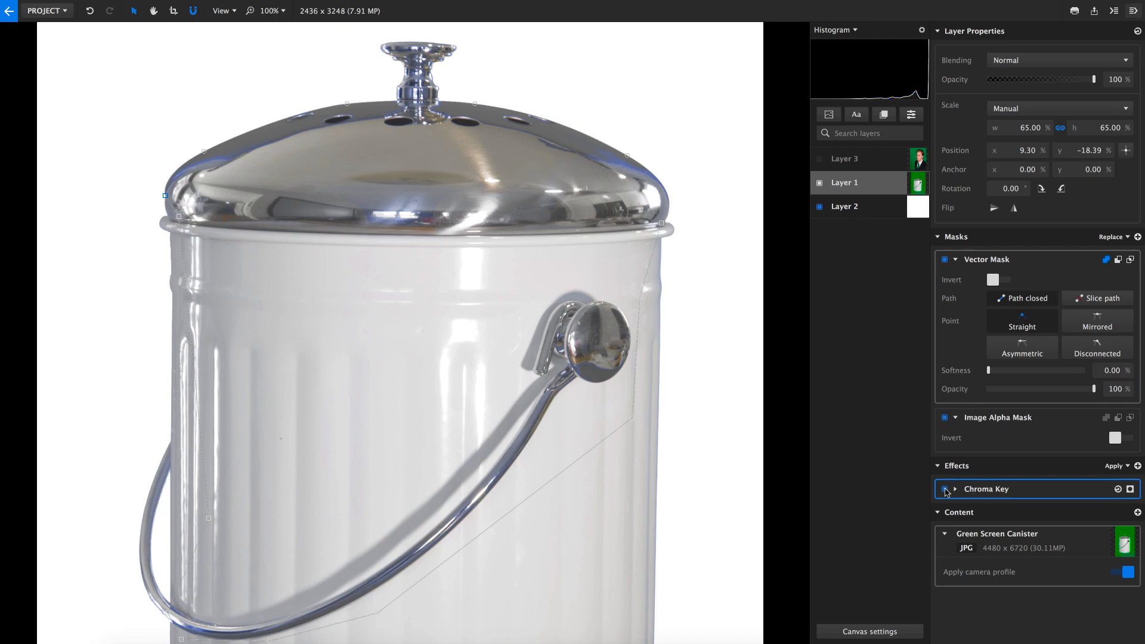
{"action": "left_click", "coordinate": [251, 12]}
{"action": "left_click", "coordinate": [192, 210]}
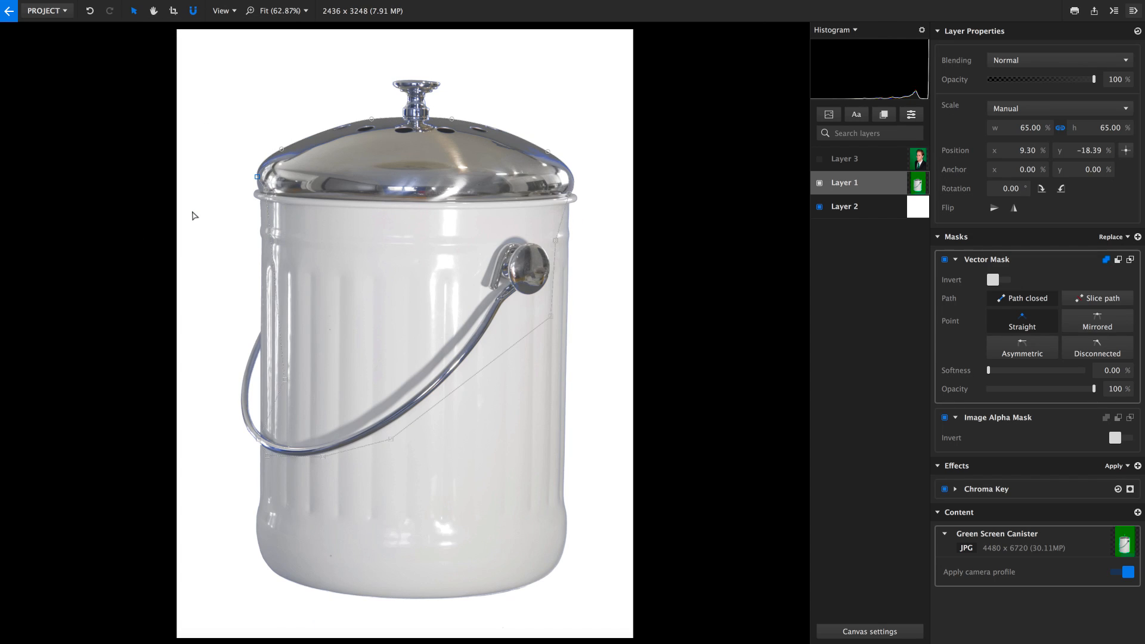